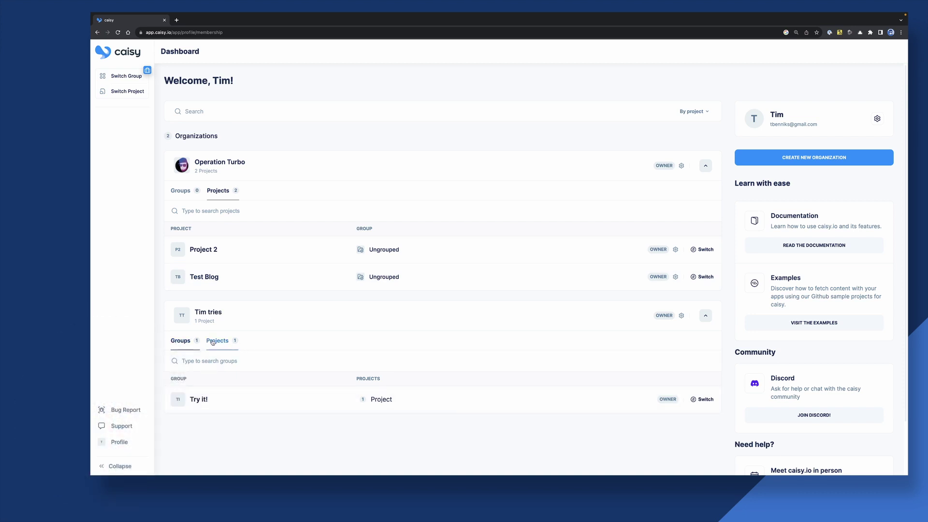
Open the Operation Turbo organization's Test Blog project to browse its documents, and switch to Project 2
left_click(212, 341)
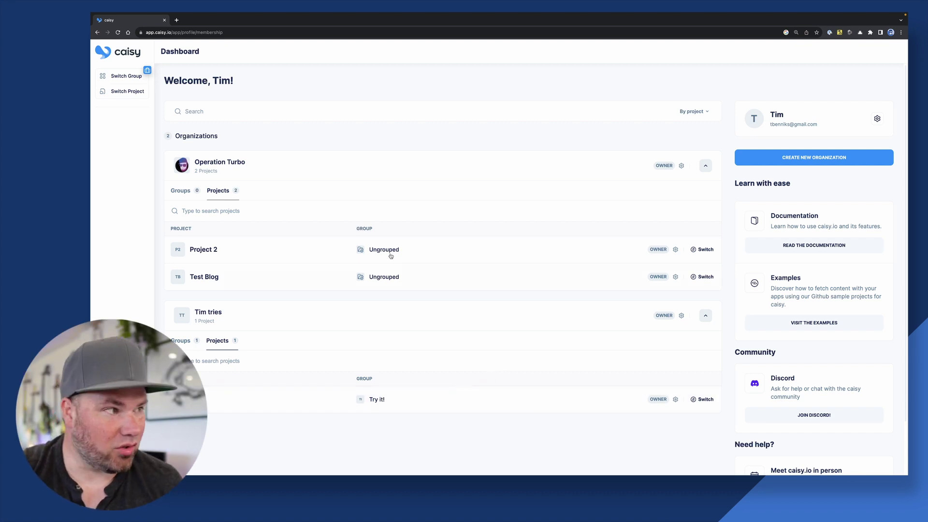
left_click(129, 77)
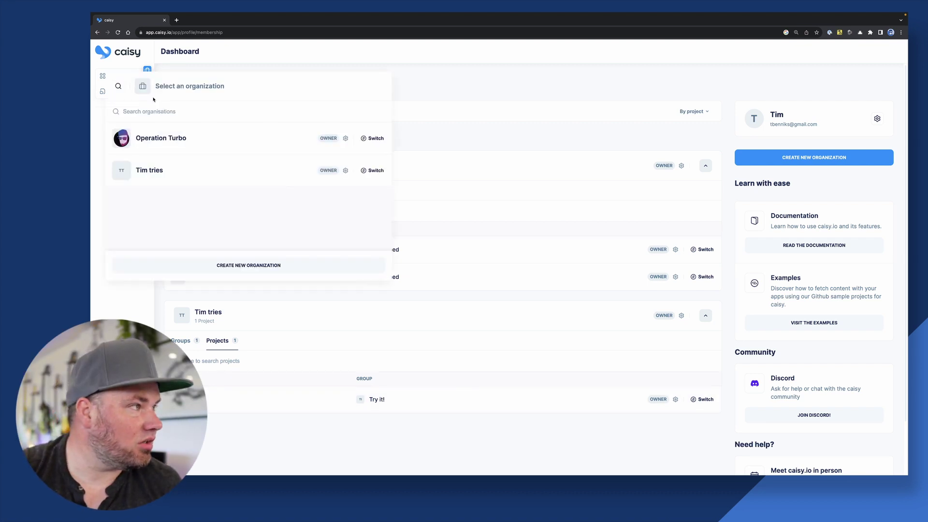
left_click(172, 141)
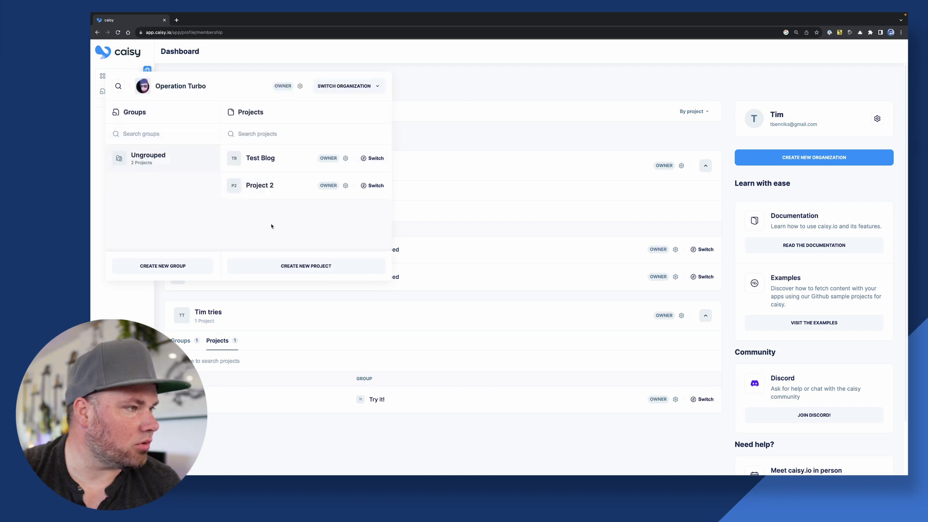
left_click(265, 160)
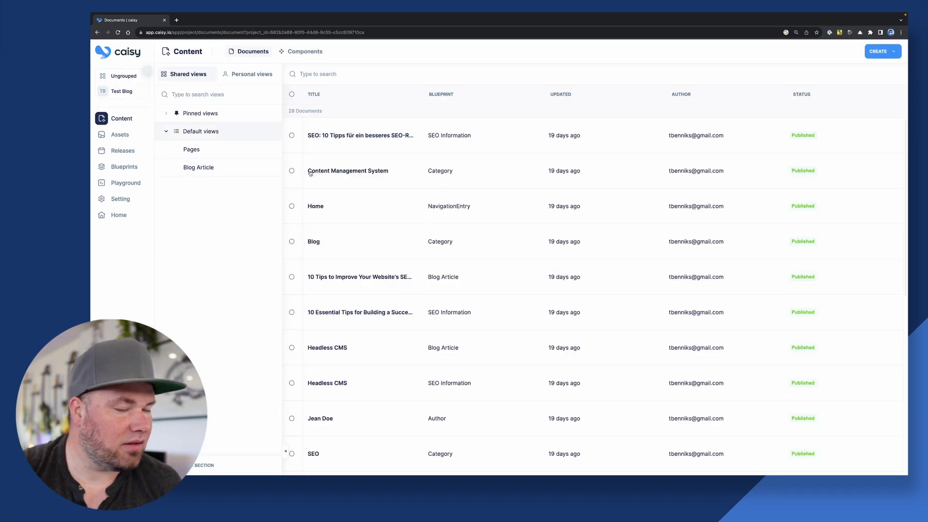
scroll(482, 262, "down", 5)
scroll(481, 262, "up", 5)
left_click(147, 70)
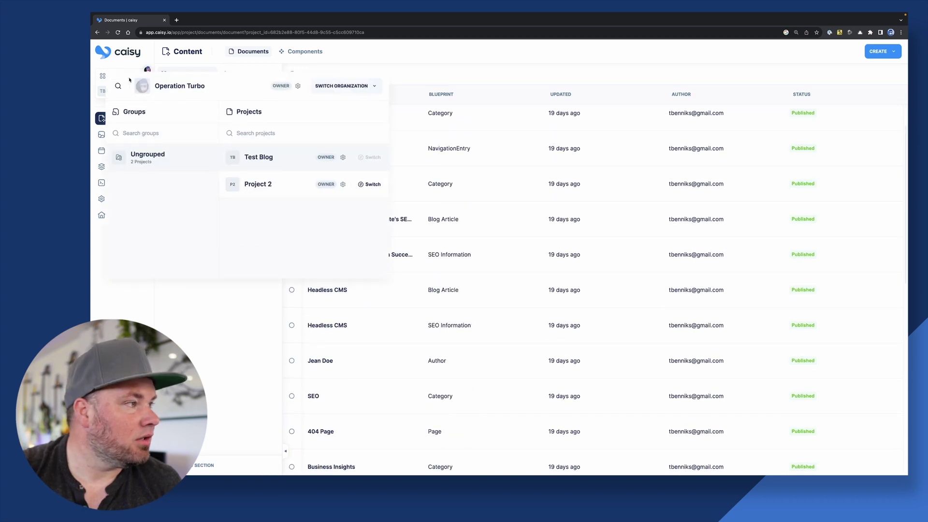
left_click(267, 186)
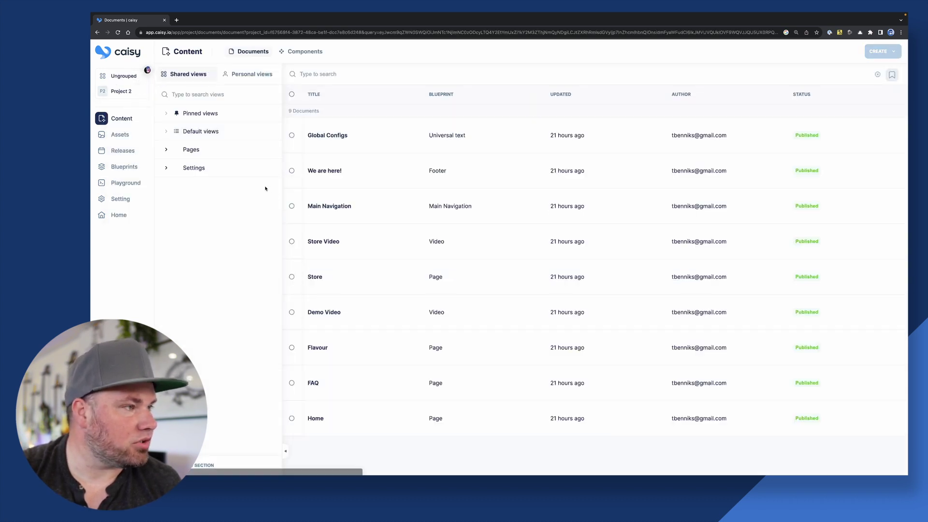
Switch to the Tim tries organization and open its Blog project in the Try it! group
left_click(148, 70)
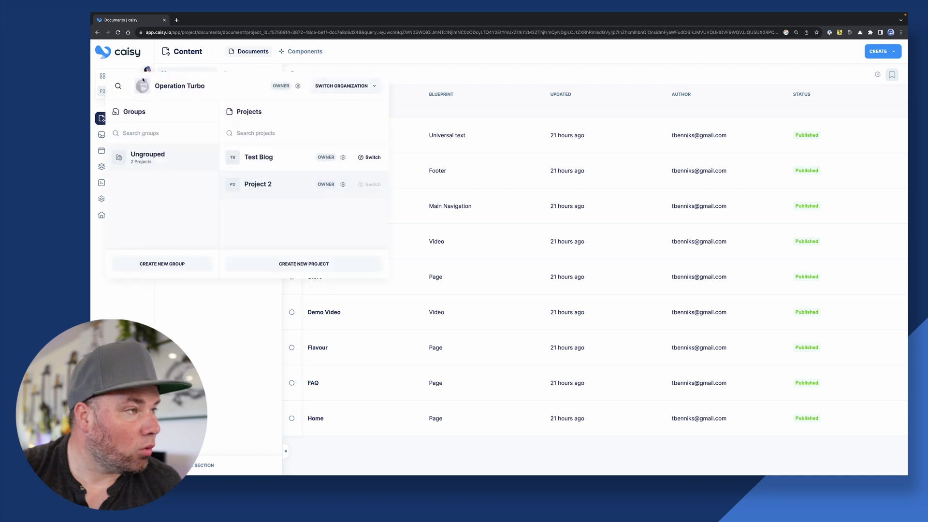
left_click(341, 86)
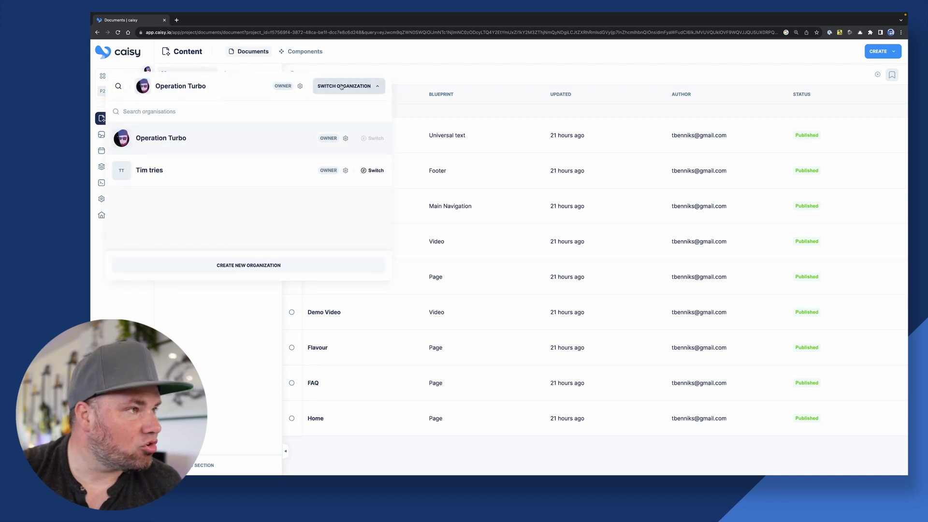
left_click(157, 171)
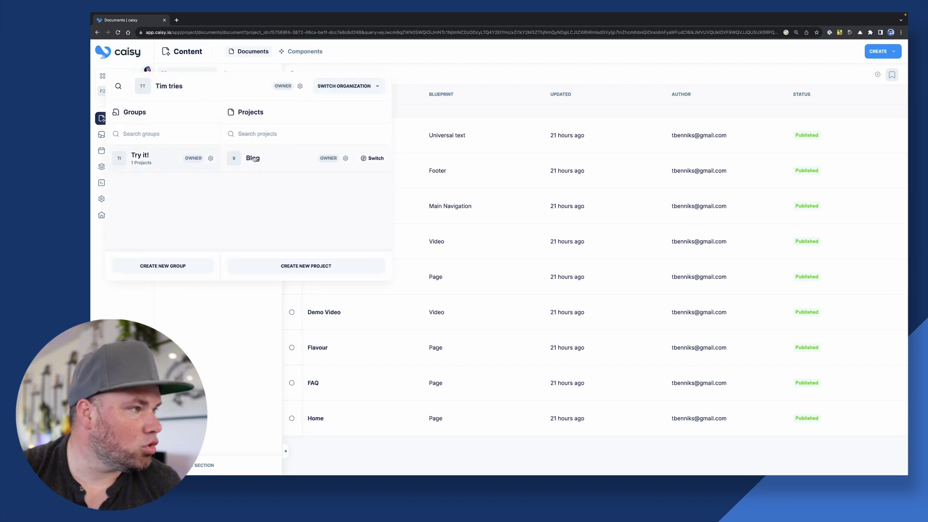
left_click(372, 158)
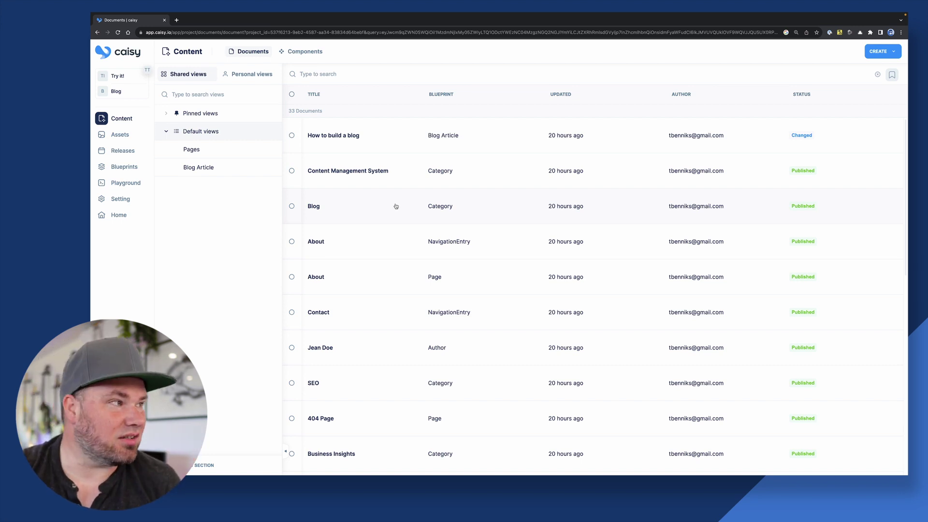
Start a new project from a template in the Try it! group of the Tim tries organization
left_click(116, 91)
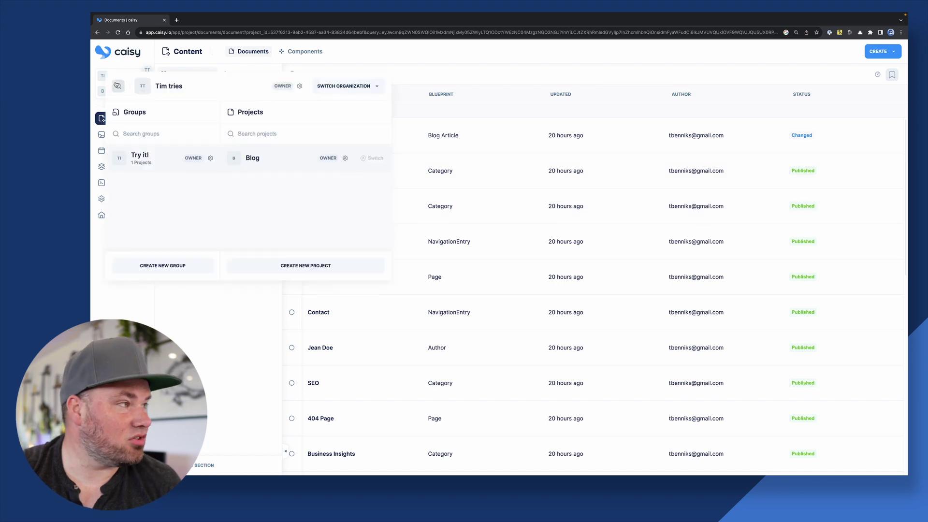
left_click(304, 266)
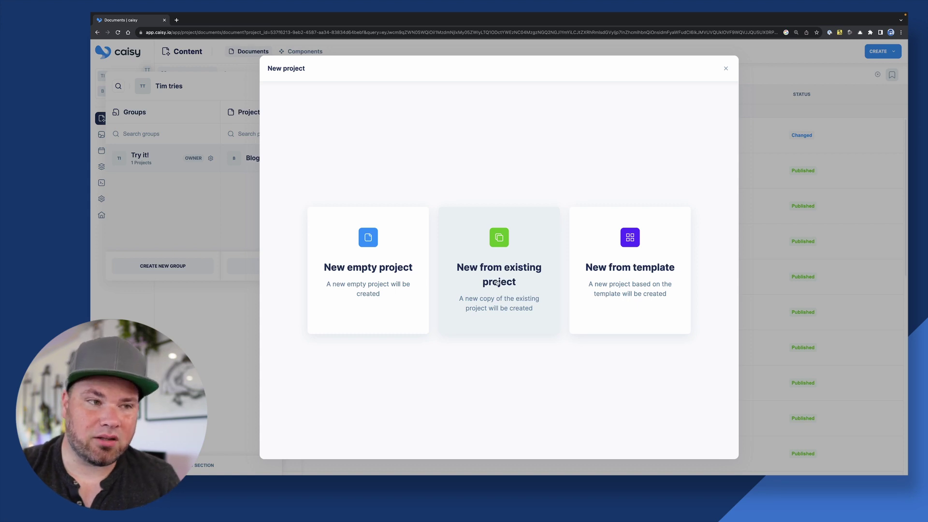
left_click(629, 247)
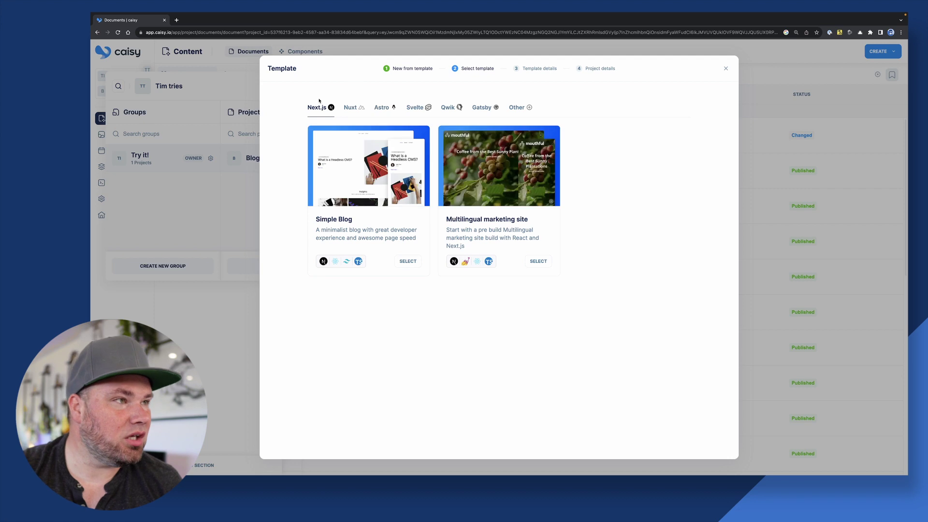
Compare the Nuxt and Astro templates, review the Nuxt Simple Blog details, and add that template to the project
left_click(351, 108)
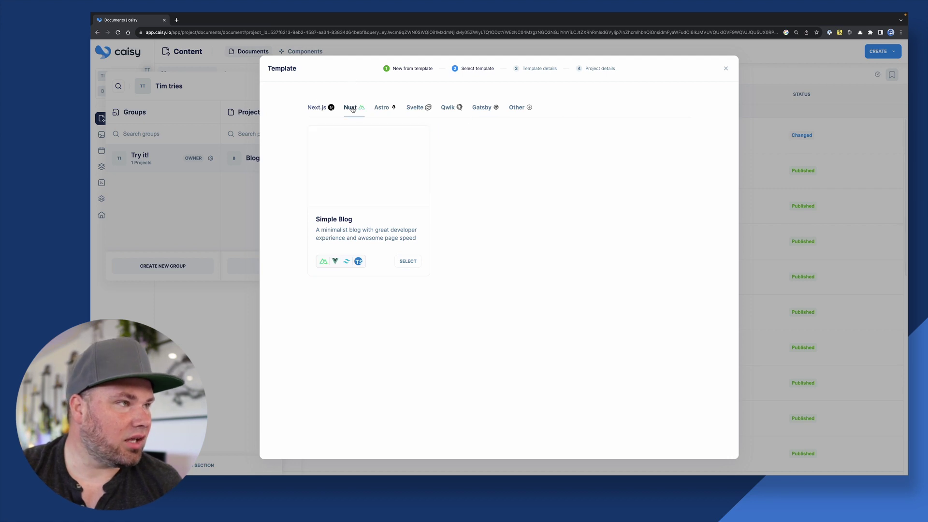
left_click(381, 108)
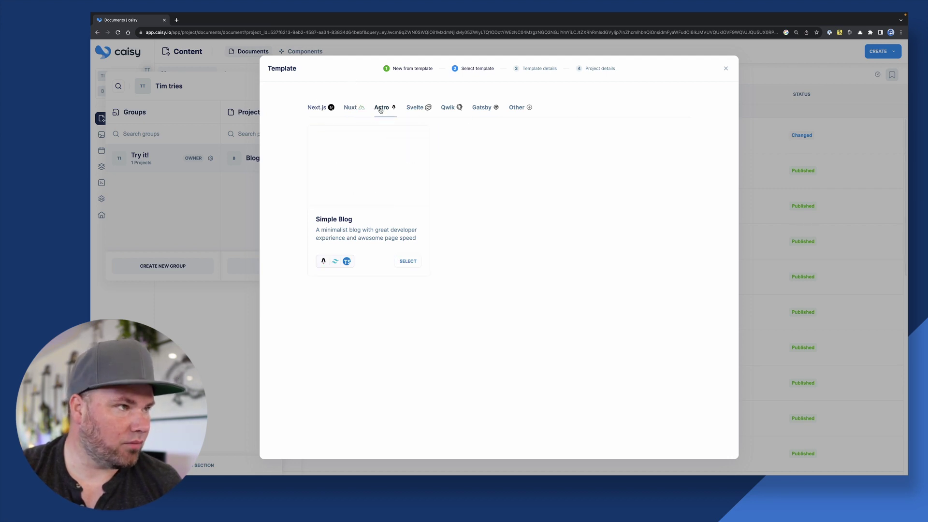
left_click(351, 108)
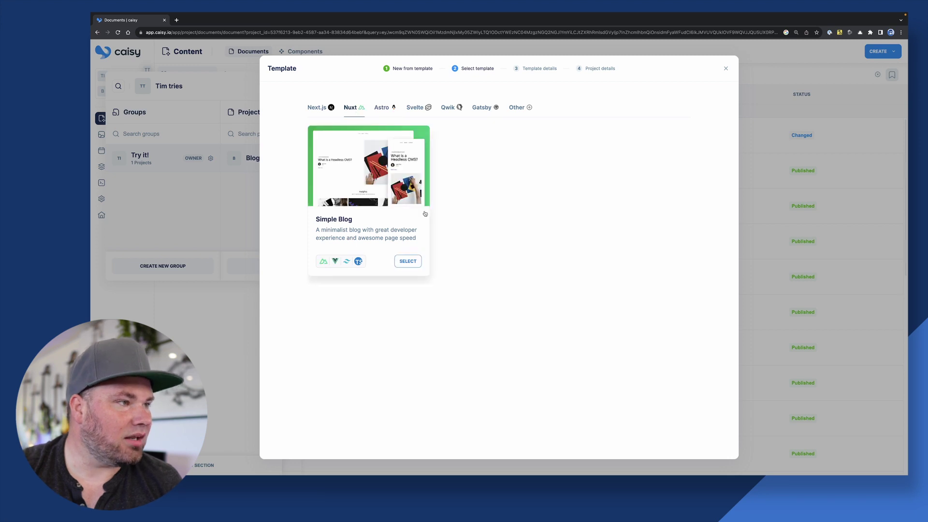
left_click(409, 261)
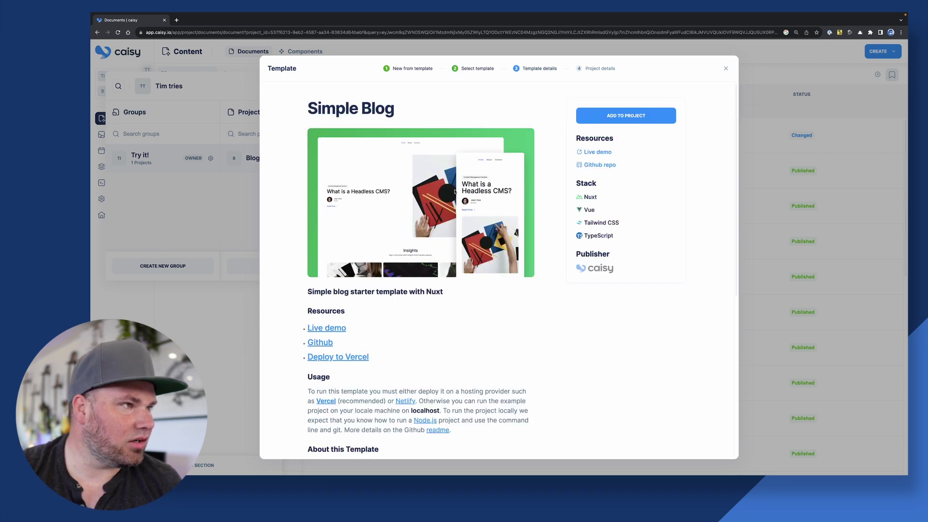
scroll(462, 283, "down", 6)
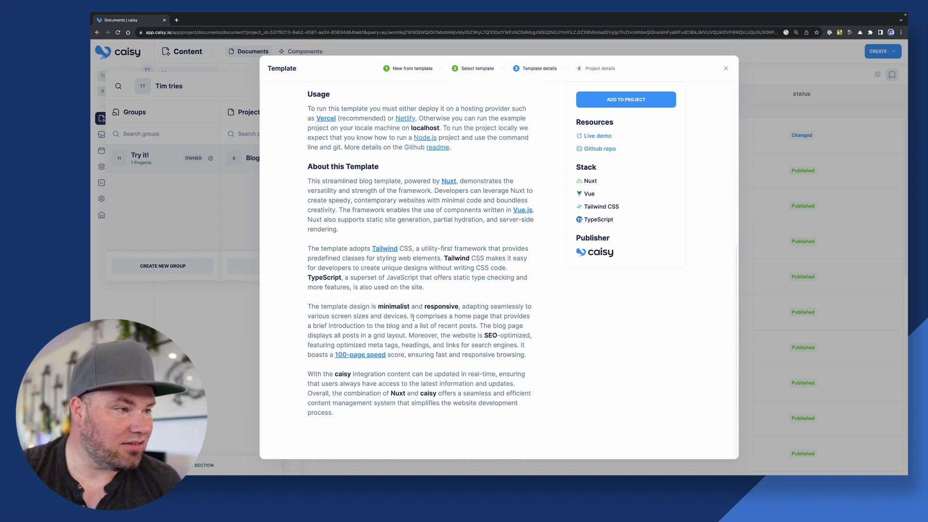
scroll(489, 161, "up", 6)
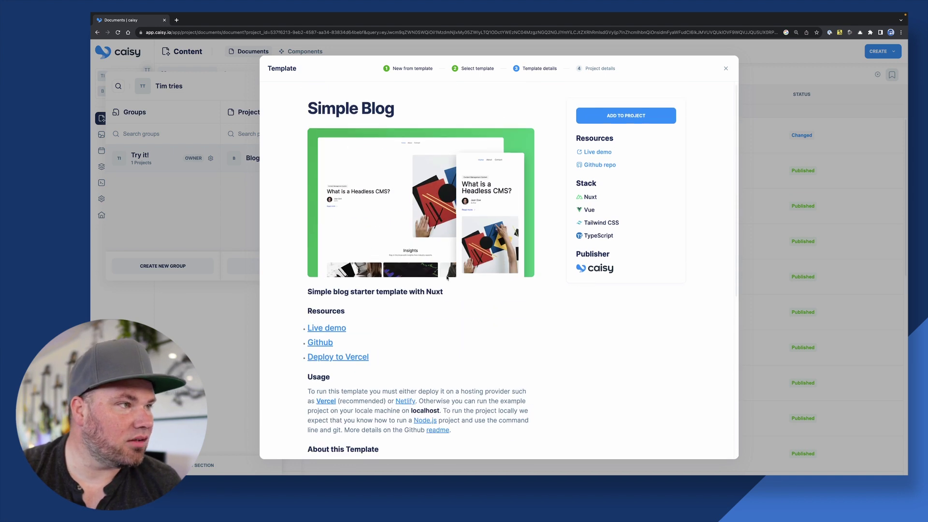
left_click(626, 116)
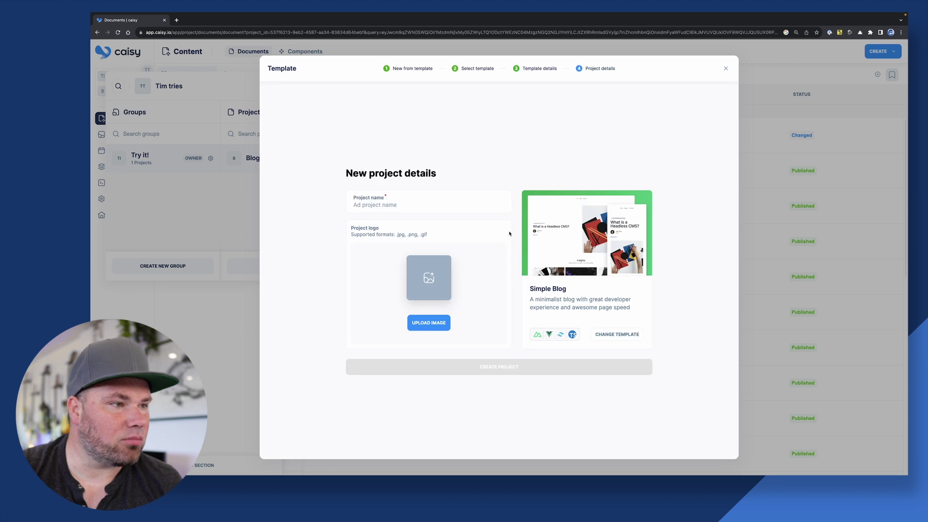
Name the new project "Tim Tries it", create it without a logo, and proceed to the project
left_click(389, 205)
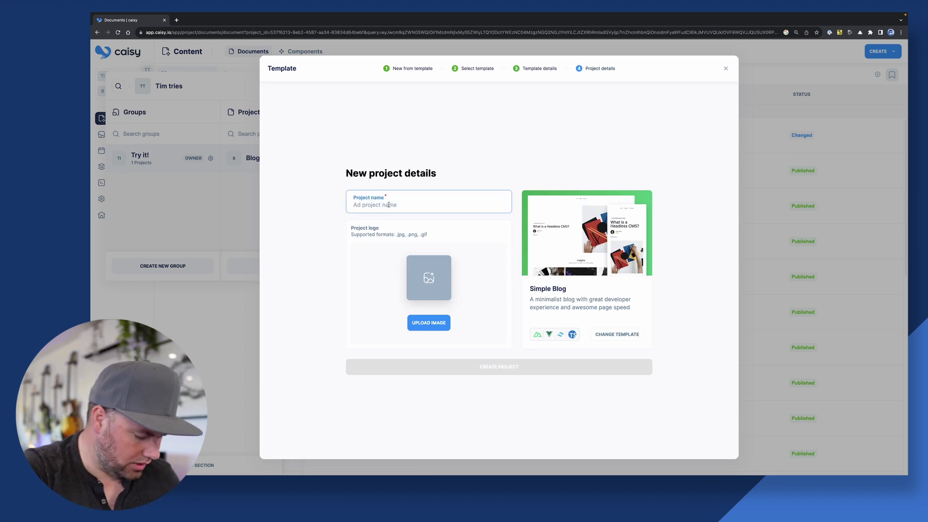
type("Timn t")
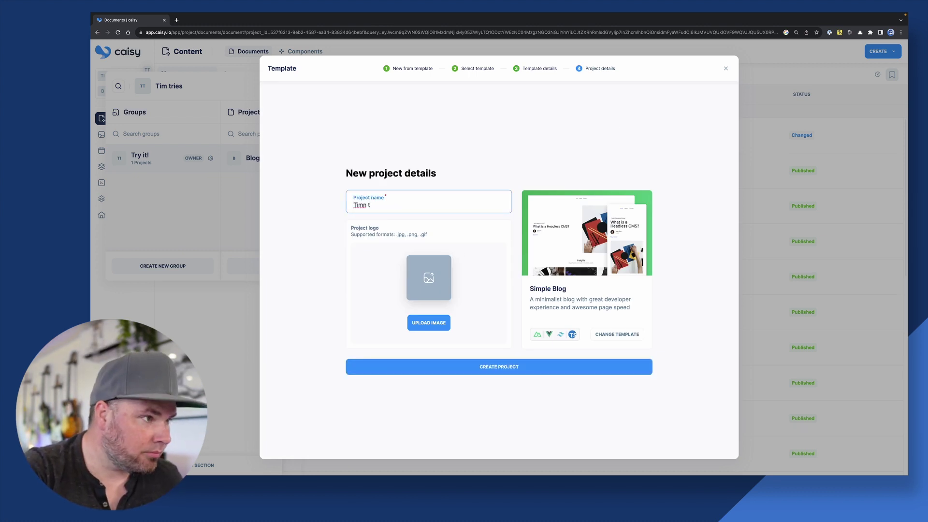
key("BackSpace")
key("BackSpace")
key("BackSpace")
type("Tries it")
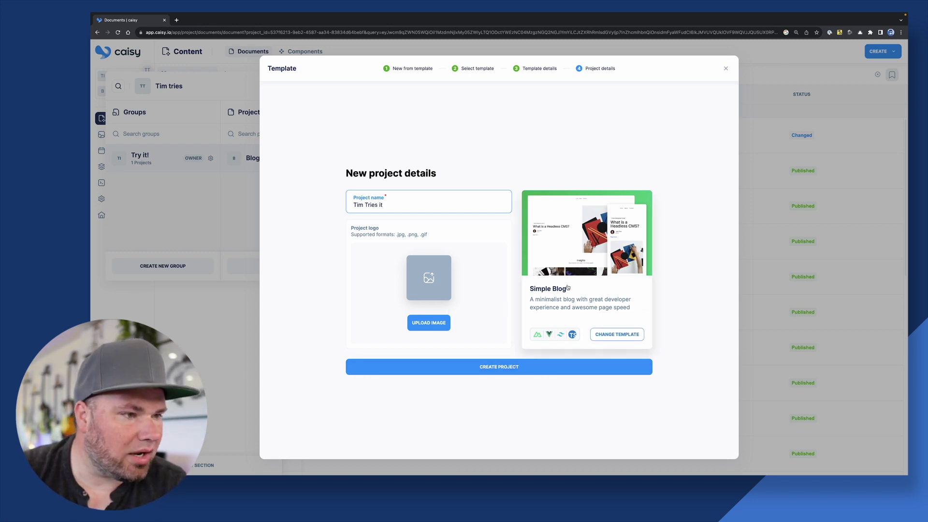
left_click(507, 363)
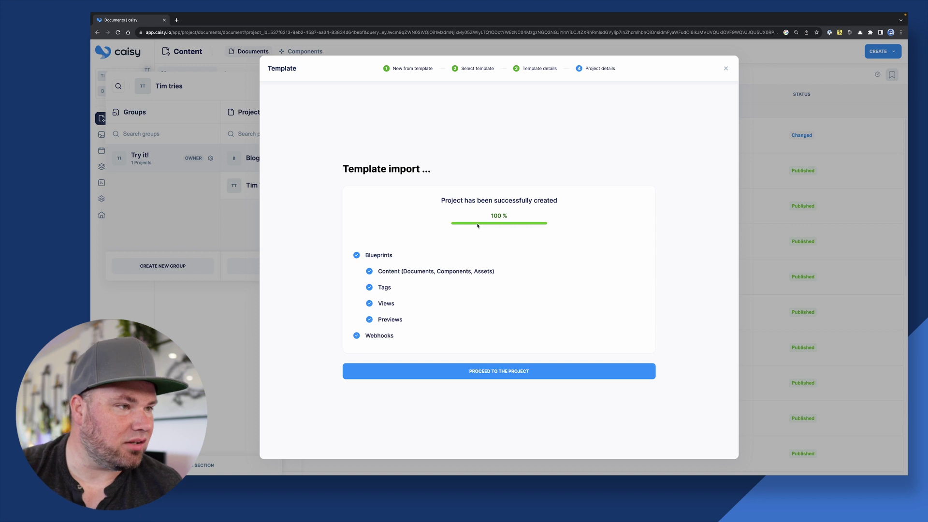
left_click(506, 374)
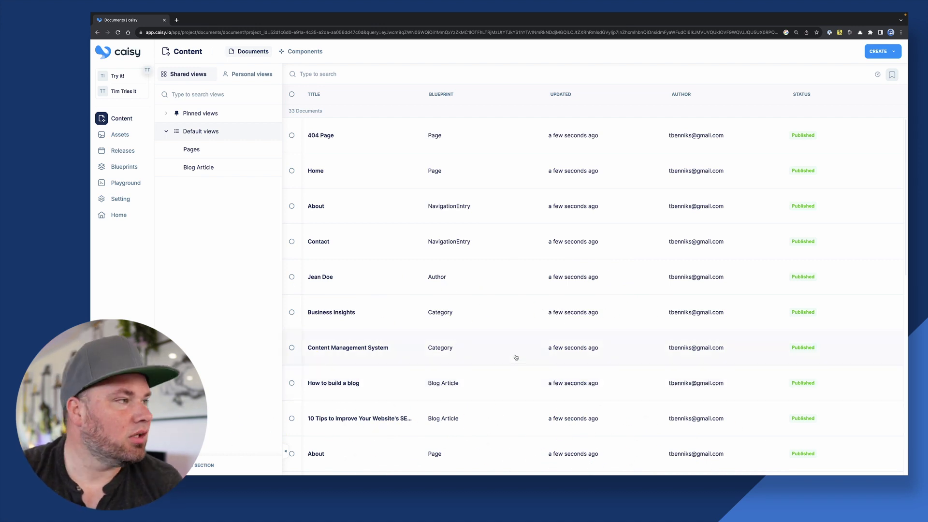
Browse the project's documents and open the blog article "10 Tips to Improve Your Website's SEO Ranking"
scroll(516, 358, "down", 10)
scroll(519, 360, "up", 10)
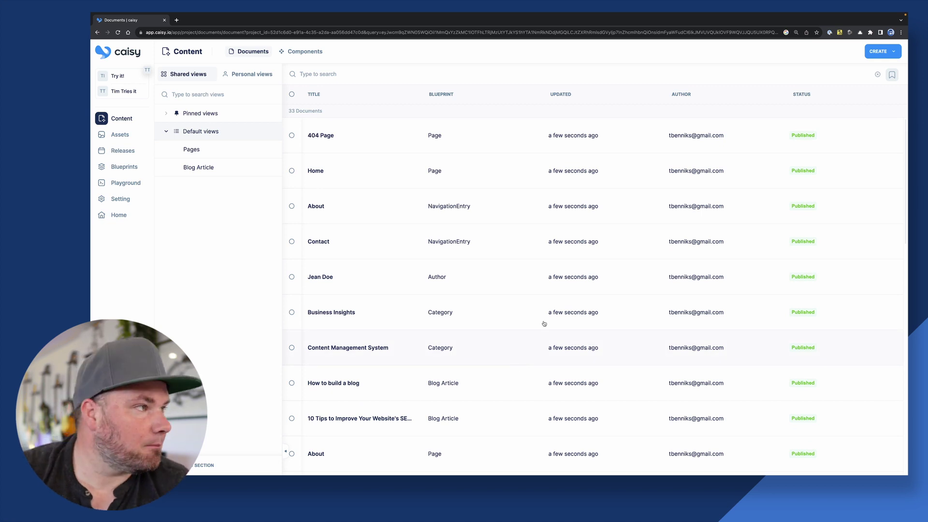
scroll(537, 241, "down", 3)
scroll(538, 244, "down", 1)
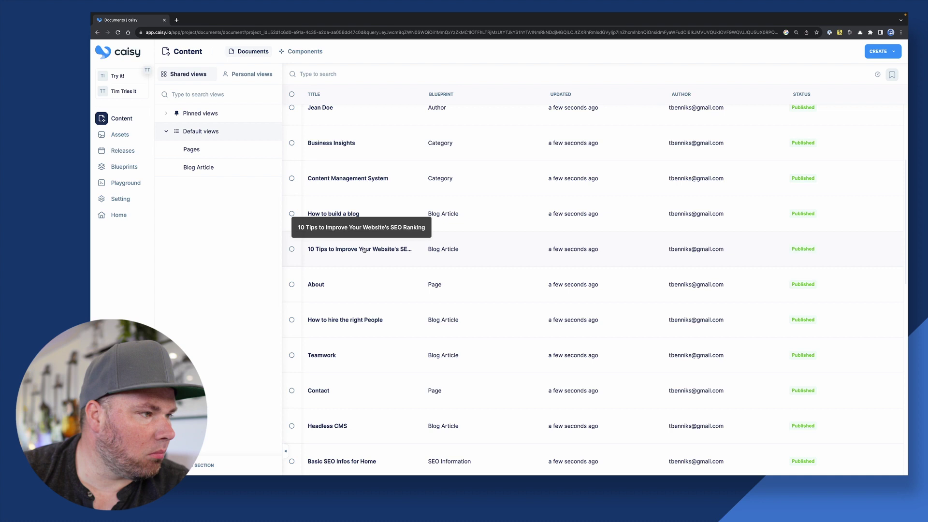
left_click(491, 256)
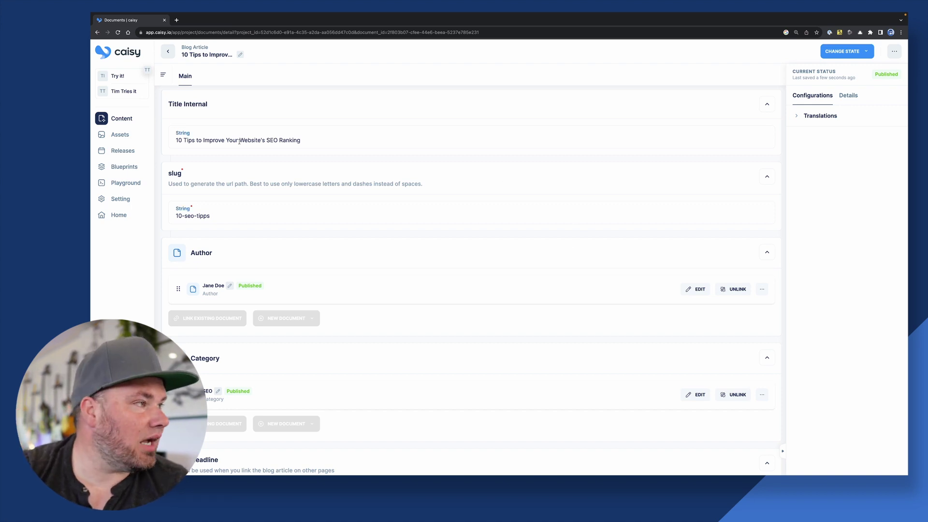
Unlink the blog article's current author and link the other existing author document in its place
scroll(164, 184, "down", 2)
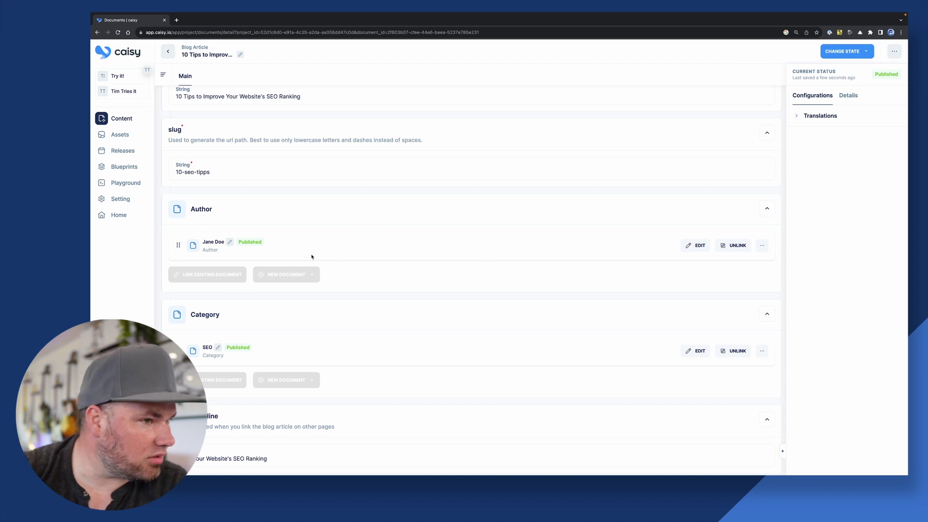
left_click(732, 245)
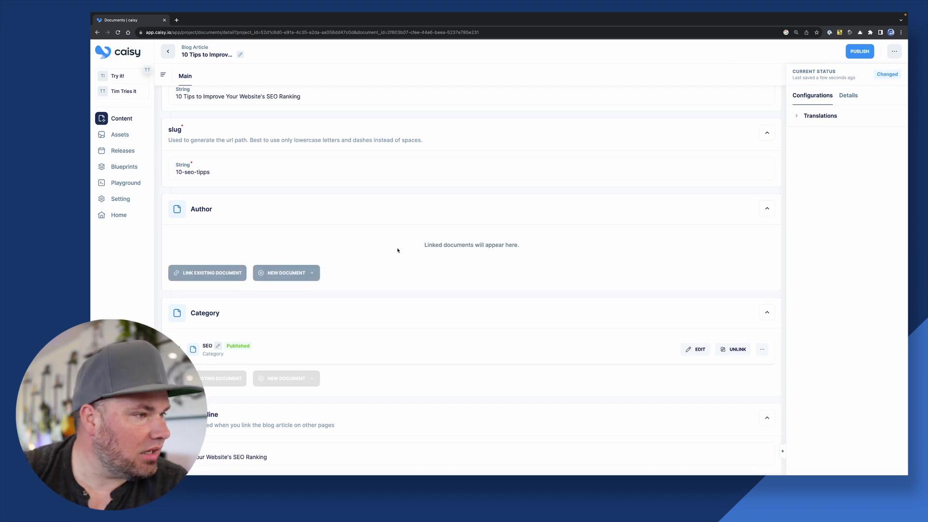
left_click(244, 272)
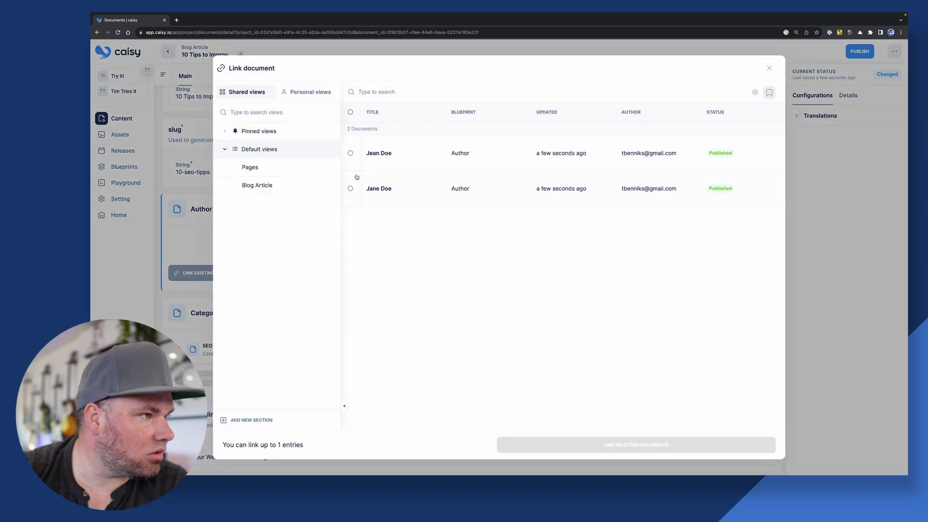
left_click(476, 157)
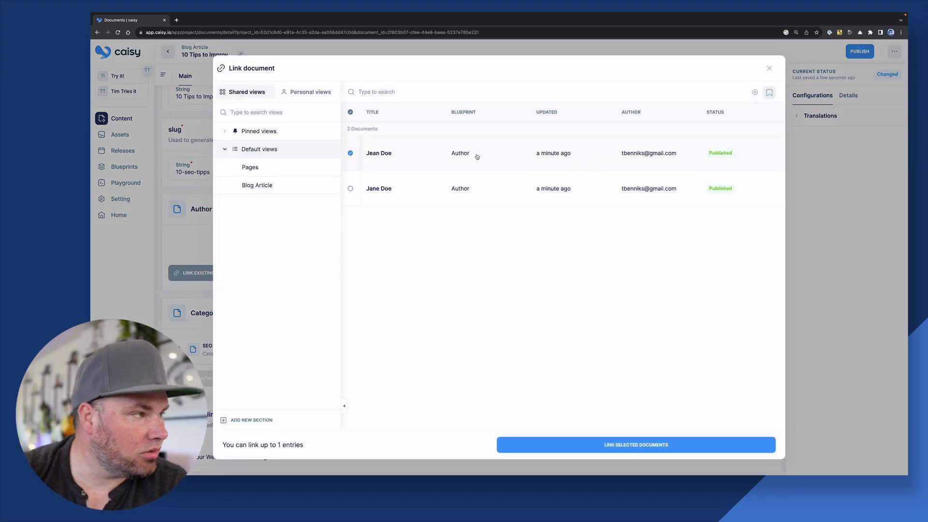
left_click(603, 444)
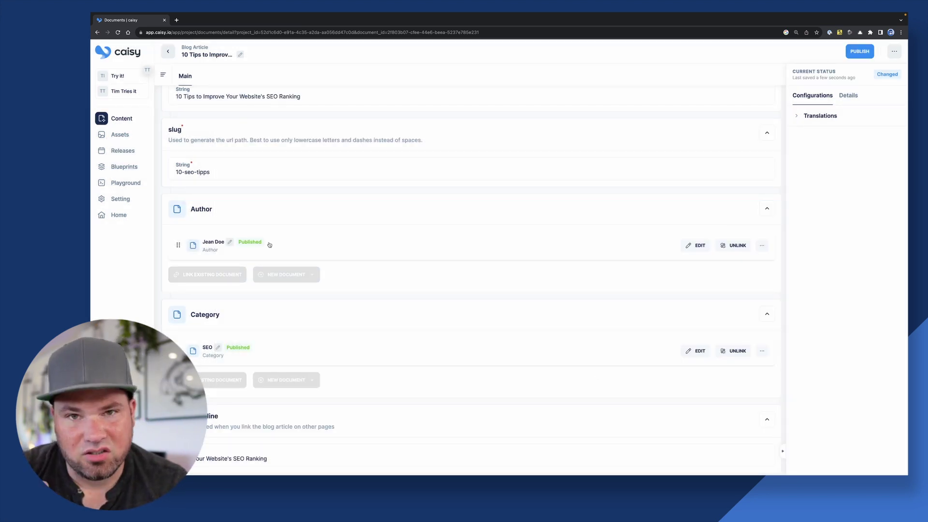
Review the blog article's teaser headline, description, teaser image, SEO and text content fields
scroll(408, 277, "down", 2)
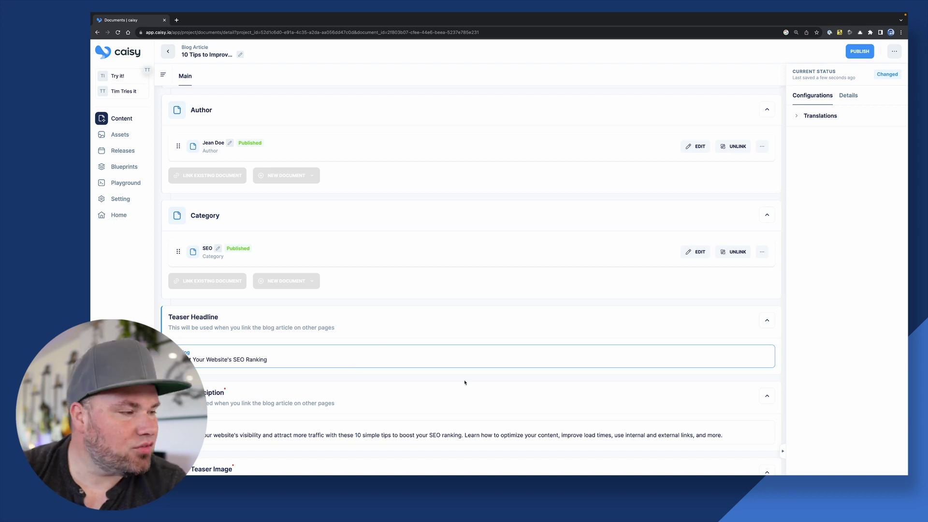
scroll(464, 382, "down", 5)
scroll(467, 381, "down", 2)
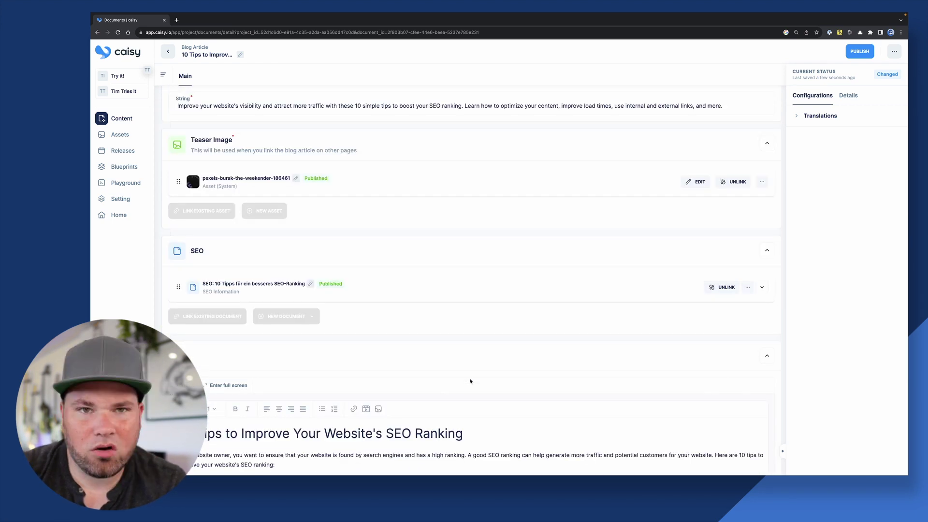
Examine the blog article's Translations configuration, its English locale and the content fields that the locale covers
scroll(477, 379, "up", 2)
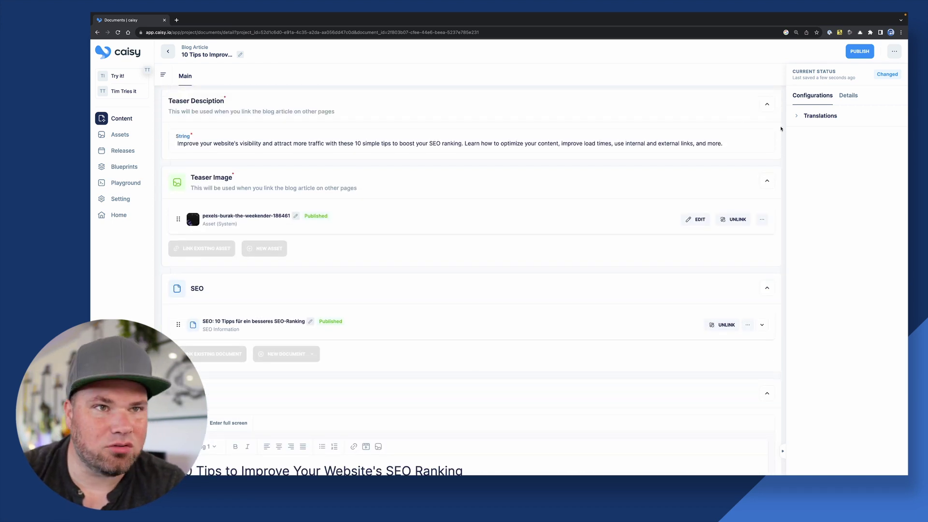
left_click(799, 117)
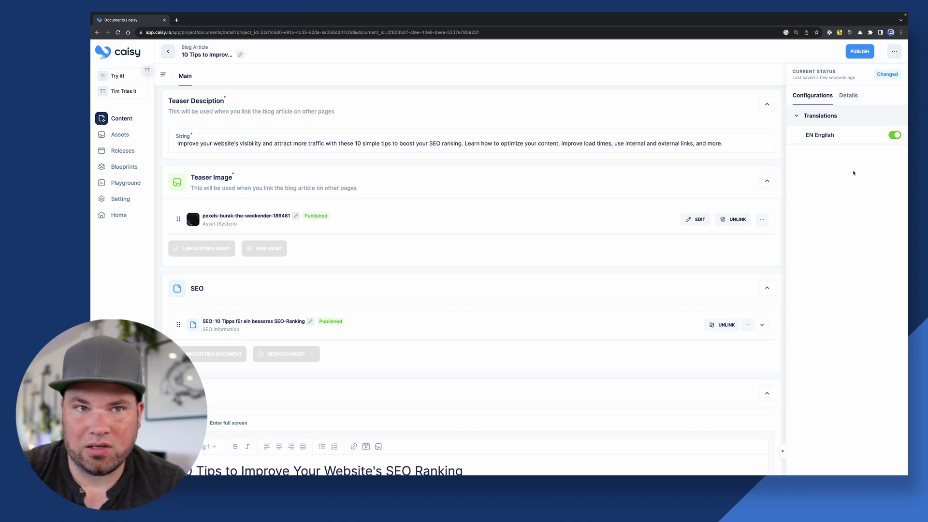
scroll(268, 367, "down", 3)
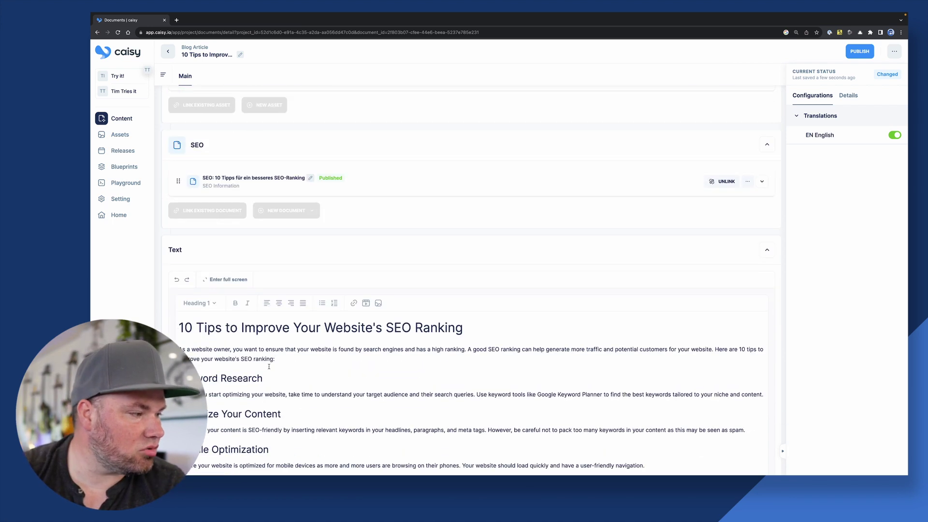
scroll(268, 367, "down", 1)
scroll(269, 365, "up", 7)
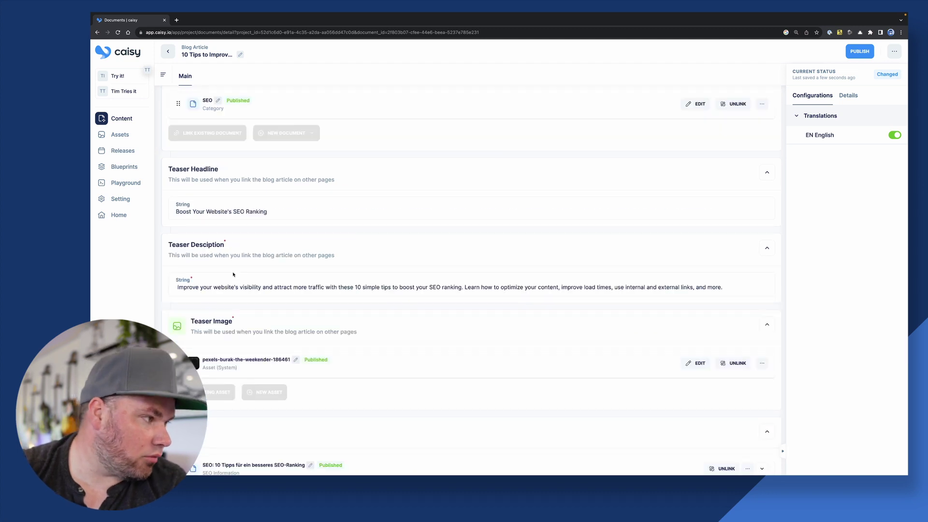
left_click(234, 286)
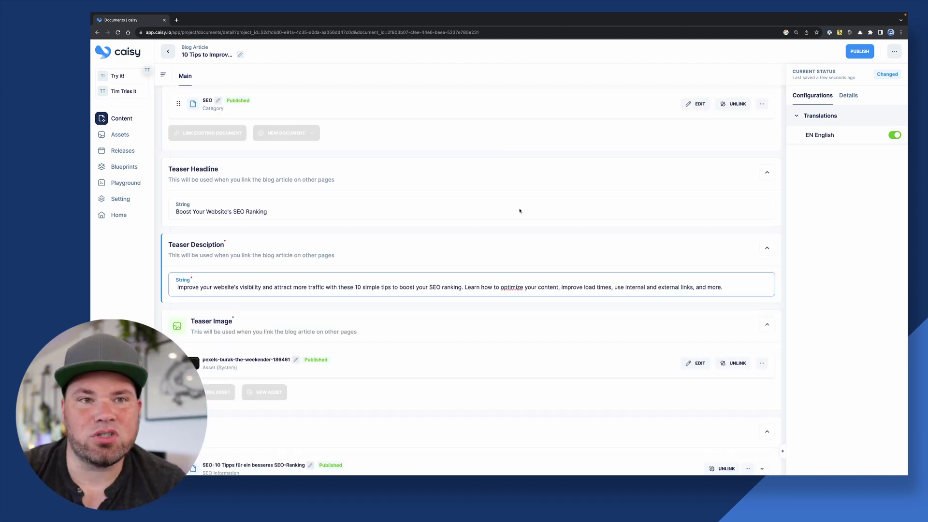
left_click(860, 137)
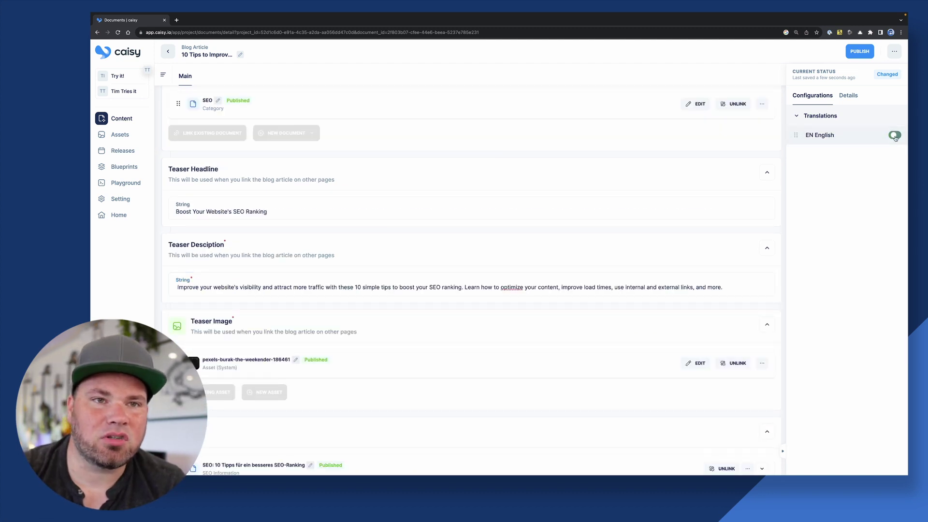
scroll(613, 228, "down", 5)
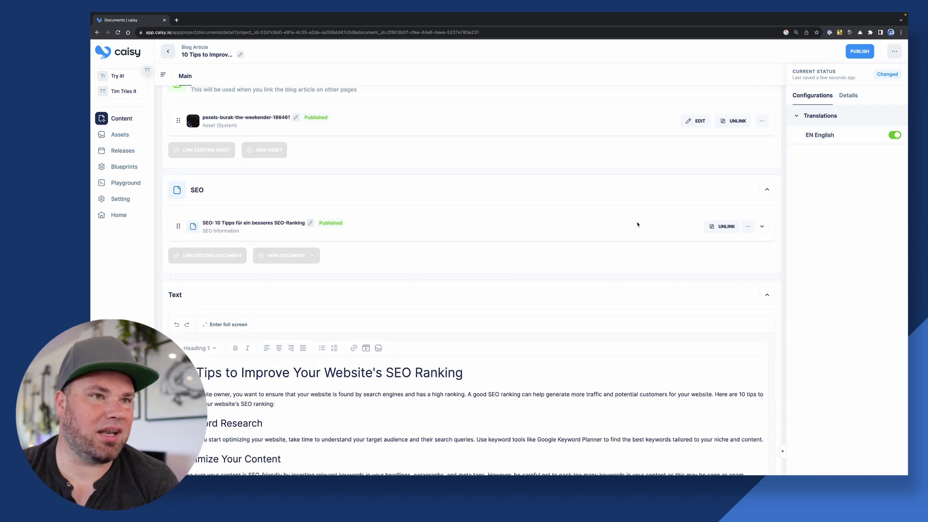
scroll(428, 210, "up", 5)
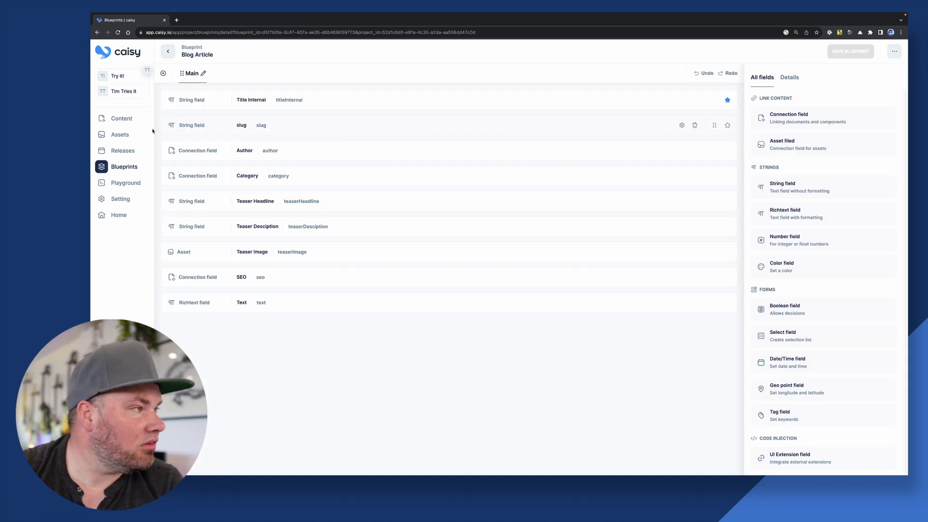
Create a new release in the project and name it "Launch"
left_click(122, 150)
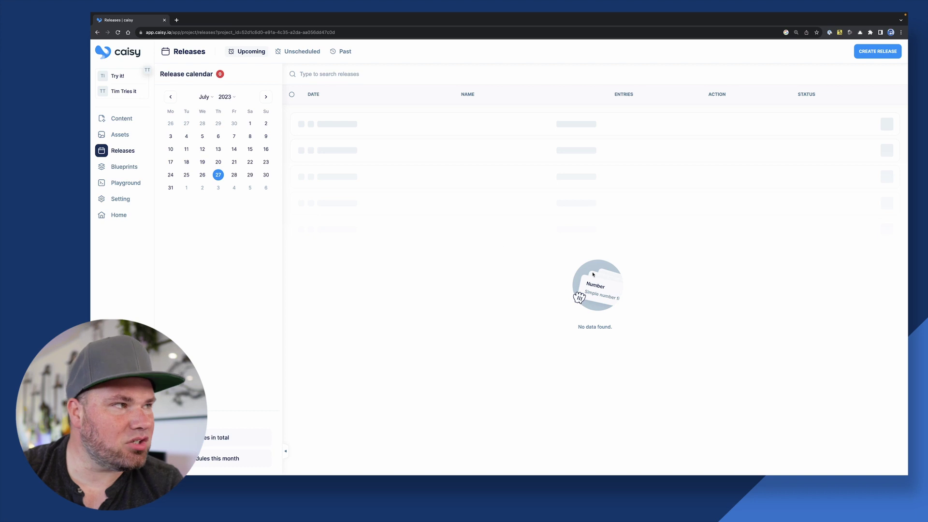
left_click(860, 55)
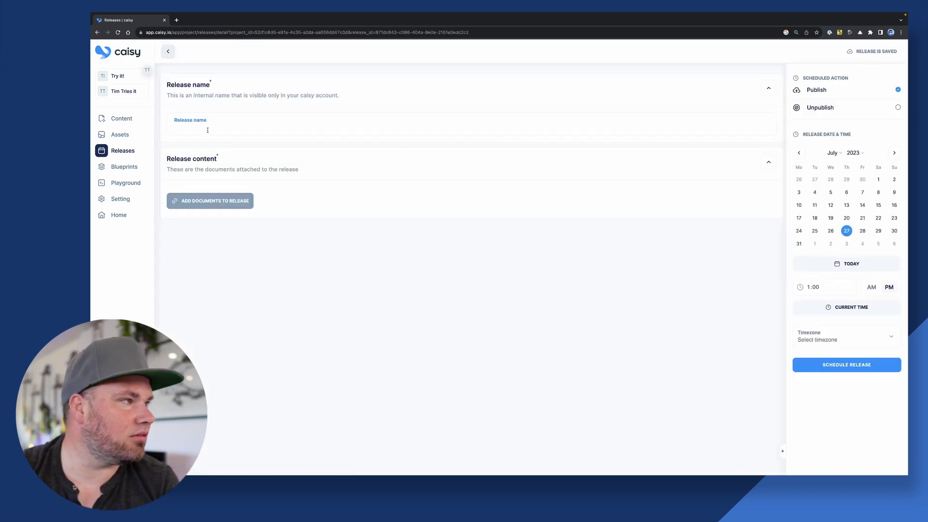
left_click(207, 130)
type("Launch")
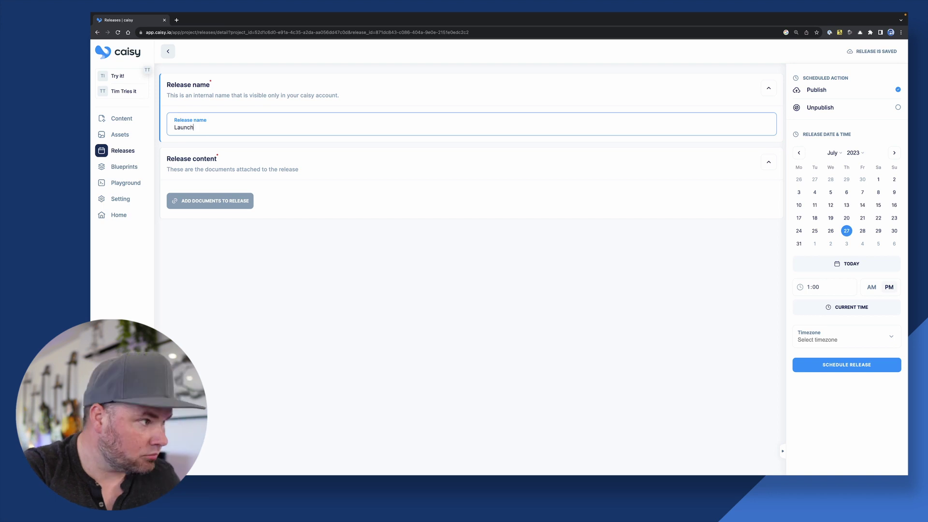
Attach the Home page and the About navigation entry to the release, and schedule it for 30 July 2023
left_click(207, 201)
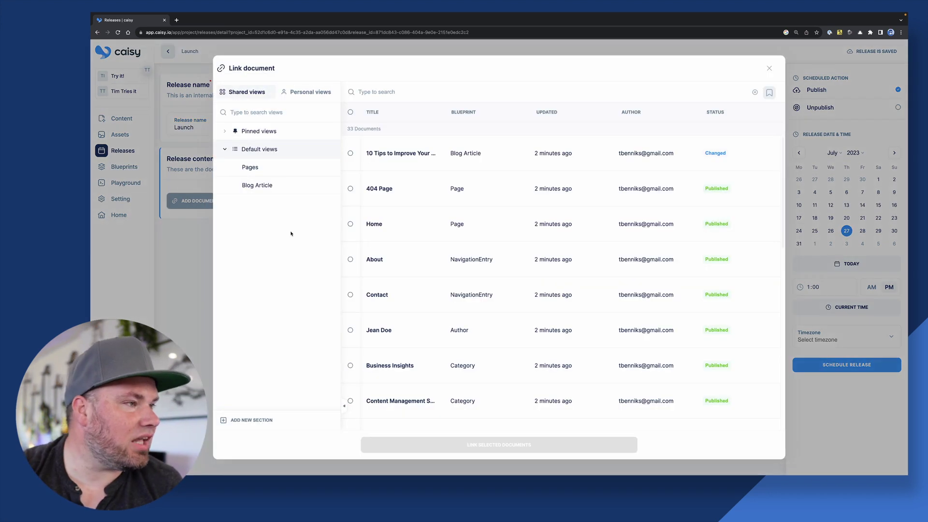
left_click(350, 224)
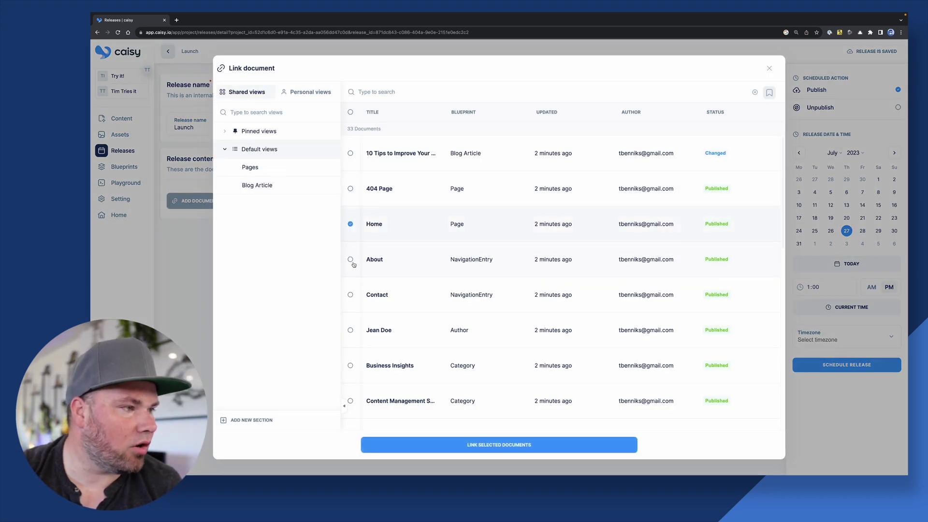
left_click(350, 259)
left_click(482, 444)
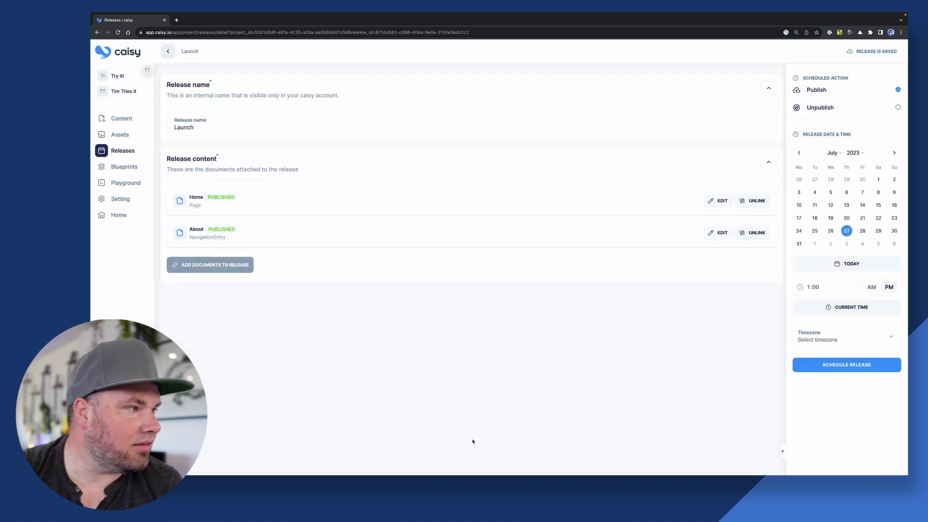
left_click(894, 231)
left_click(848, 368)
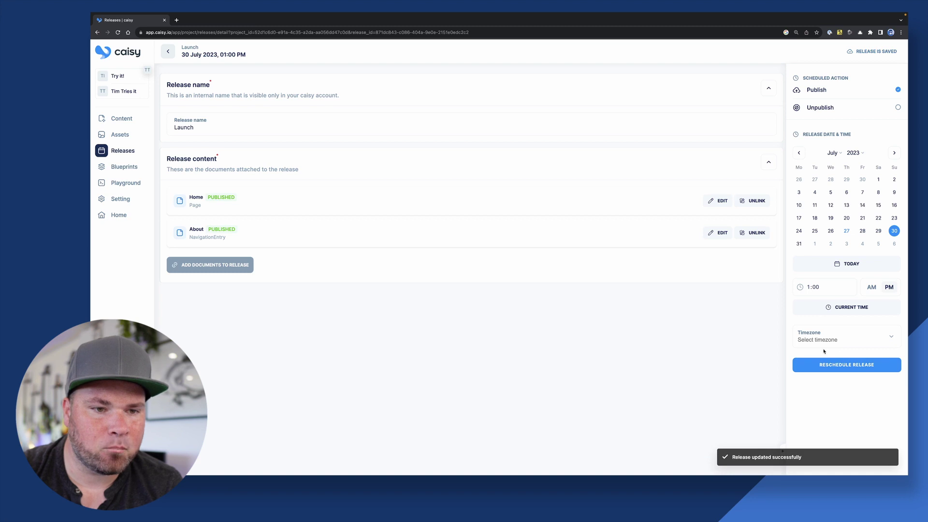
Select the (UTC-12:00) timezone for the release and change its scheduled action to Unpublish
left_click(837, 340)
left_click(837, 358)
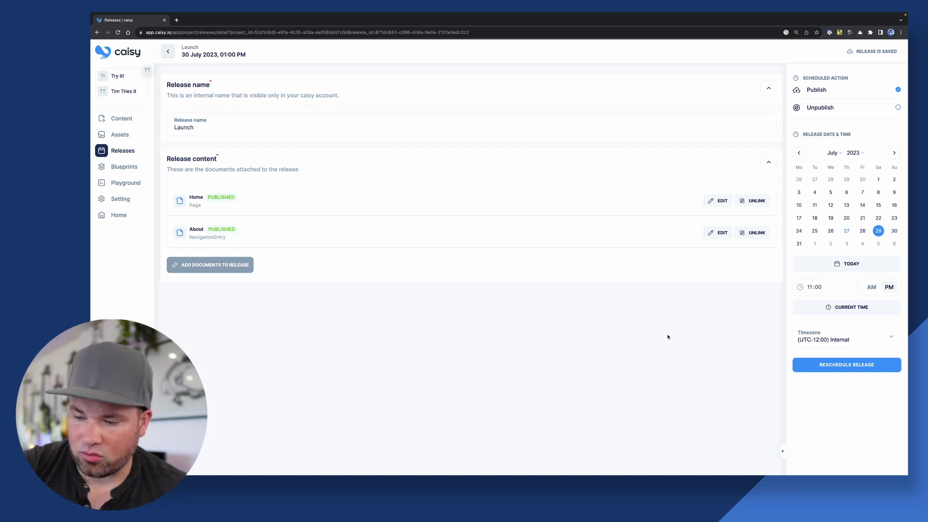
left_click(897, 107)
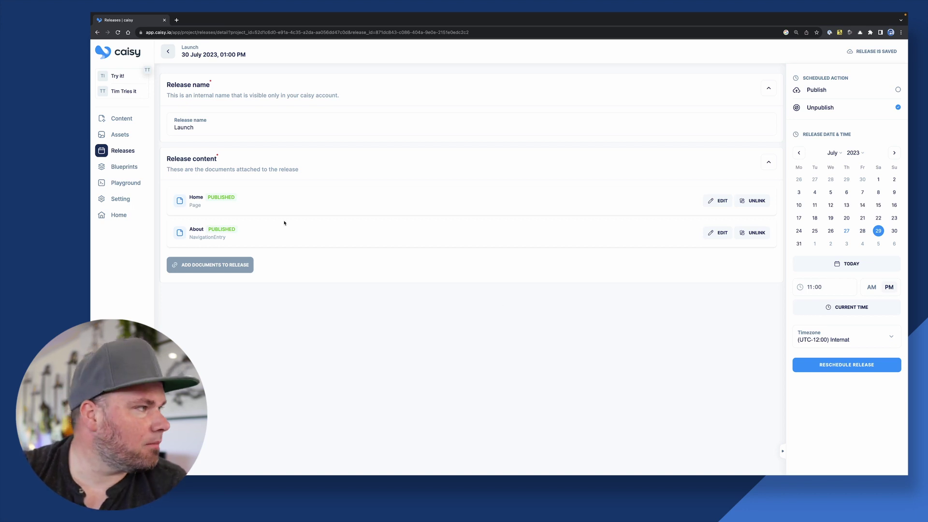
Browse the project's assets as thumbnails and as a list, ending in the thumbnail view
left_click(121, 135)
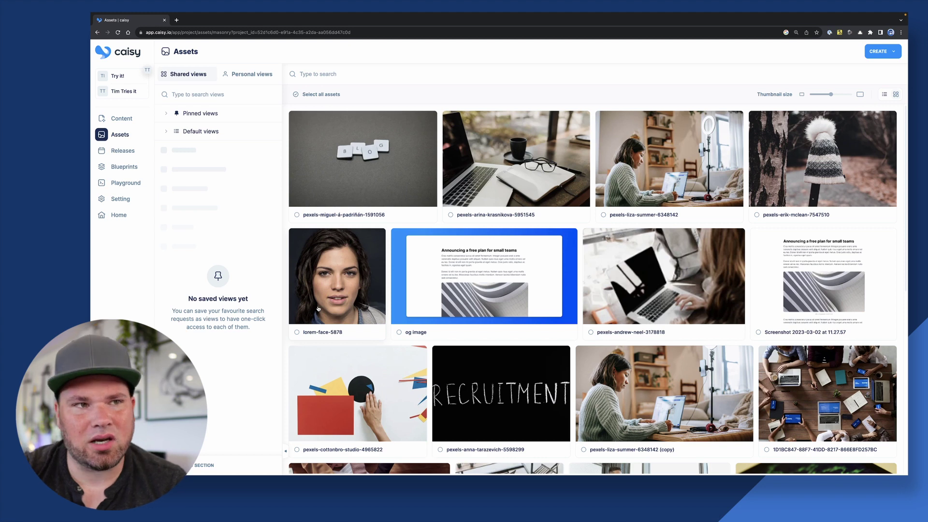
scroll(556, 269, "down", 7)
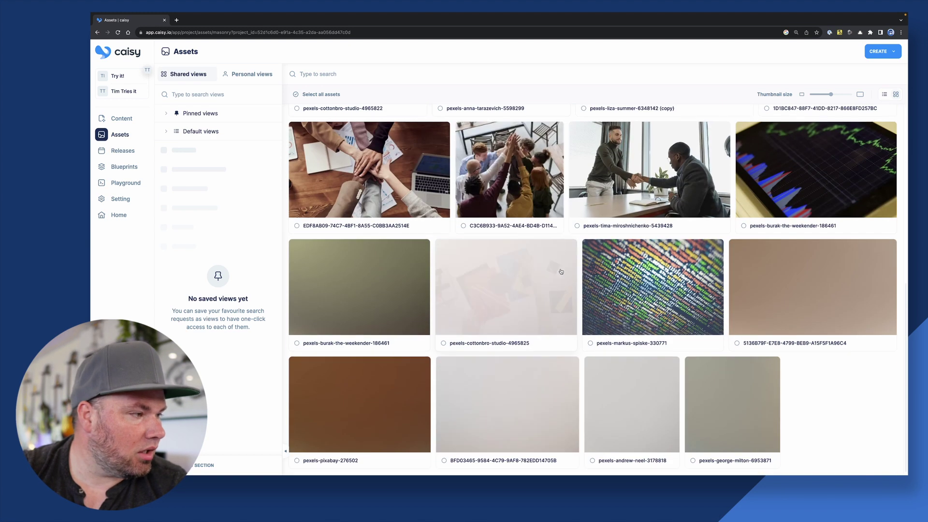
scroll(556, 270, "up", 7)
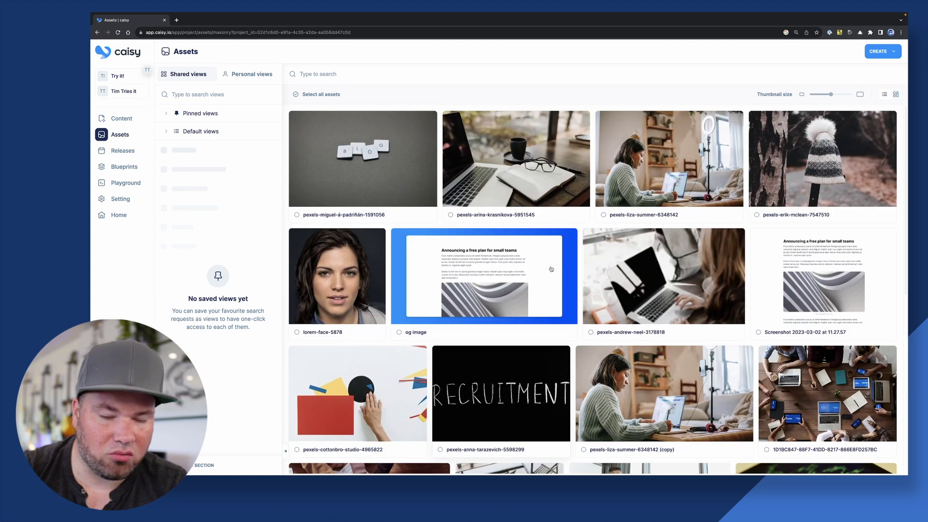
scroll(551, 270, "down", 7)
scroll(551, 270, "up", 5)
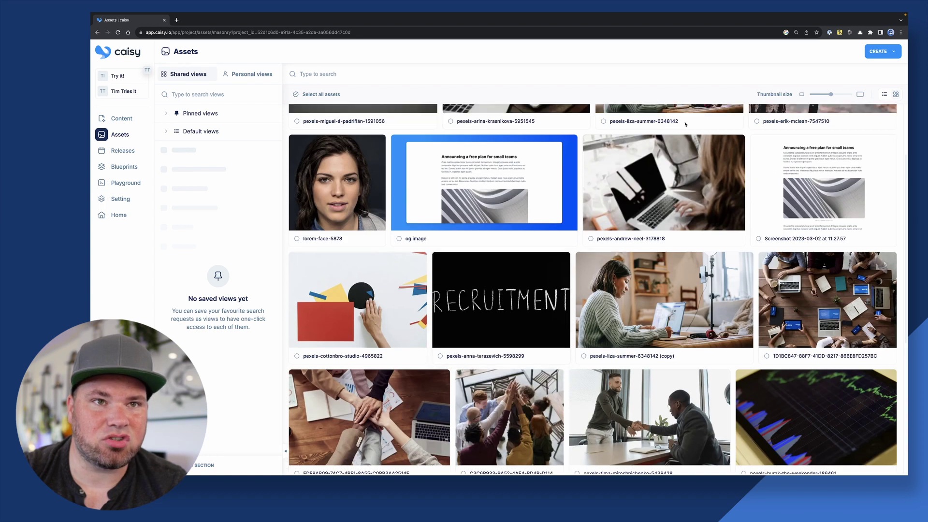
left_click(884, 95)
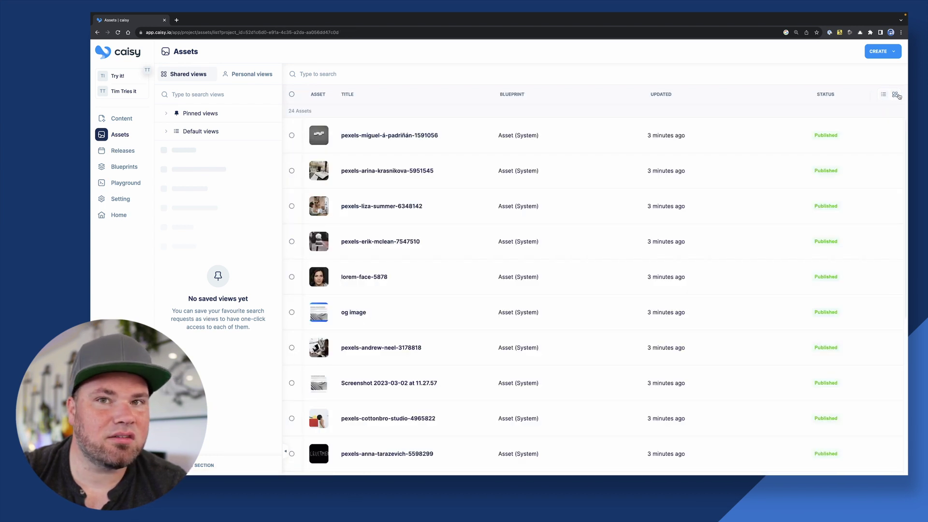
left_click(895, 94)
Open the asset pexels-liza-summer-6348142, review its metadata fields down to Dominant Color, and preview its image
left_click(670, 167)
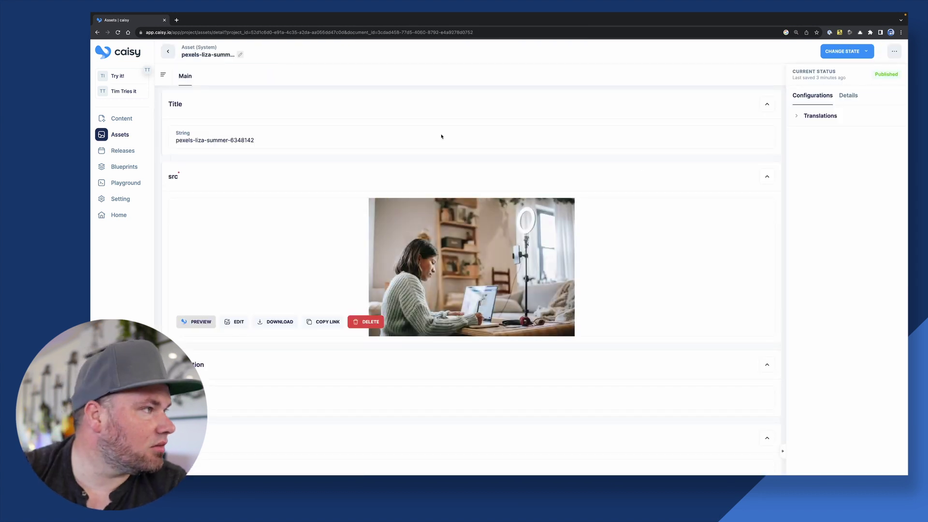
scroll(346, 351, "down", 3)
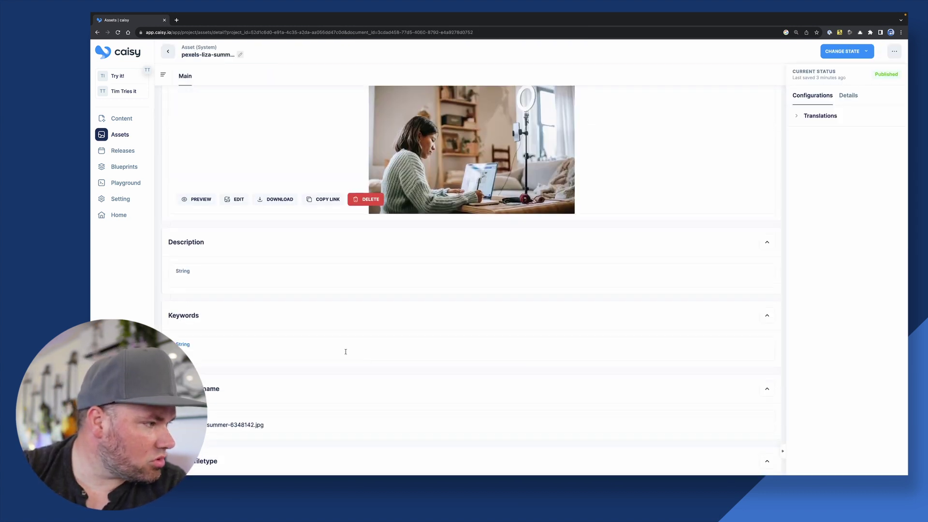
scroll(271, 304, "down", 2)
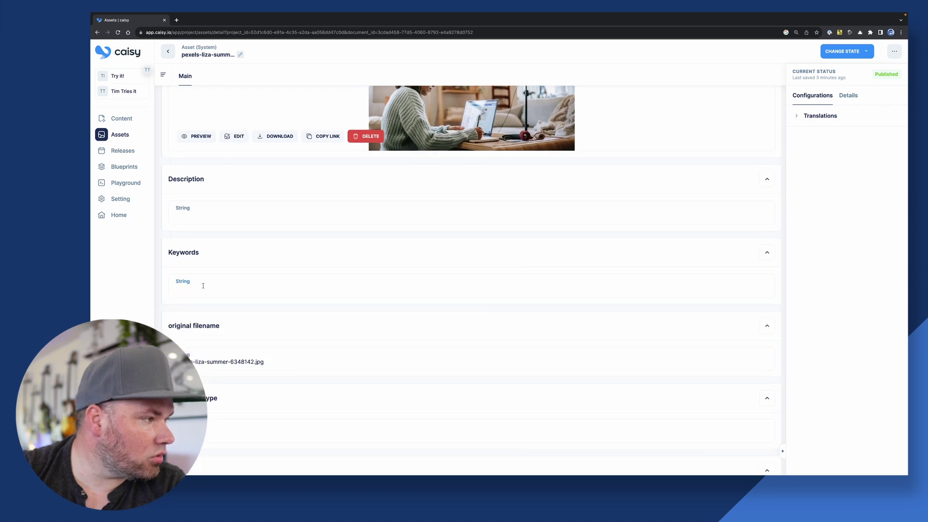
scroll(285, 348, "down", 3)
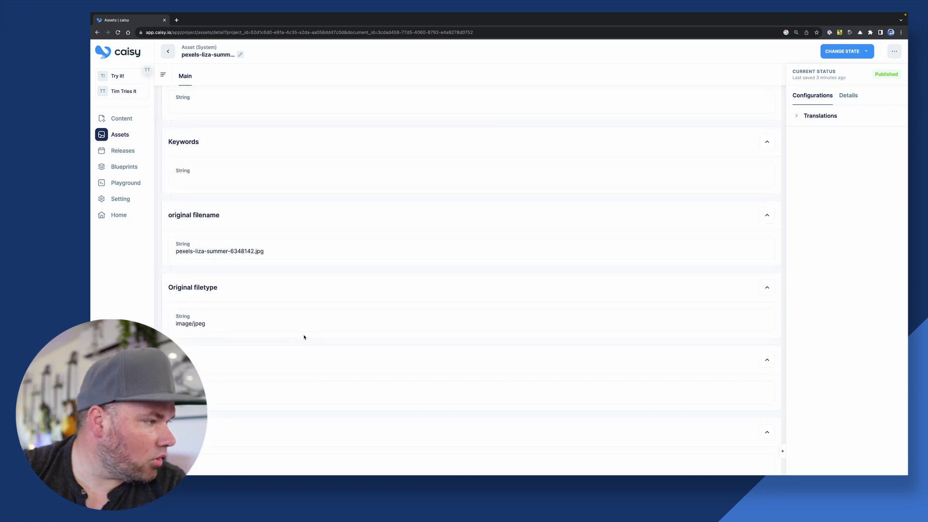
scroll(302, 336, "down", 2)
scroll(278, 341, "down", 2)
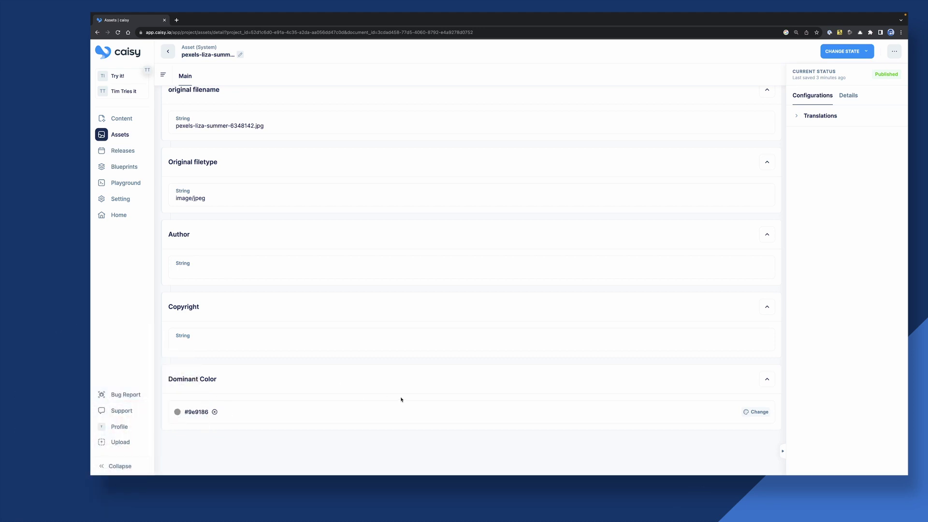
scroll(399, 404, "up", 4)
scroll(399, 401, "up", 8)
scroll(401, 396, "down", 12)
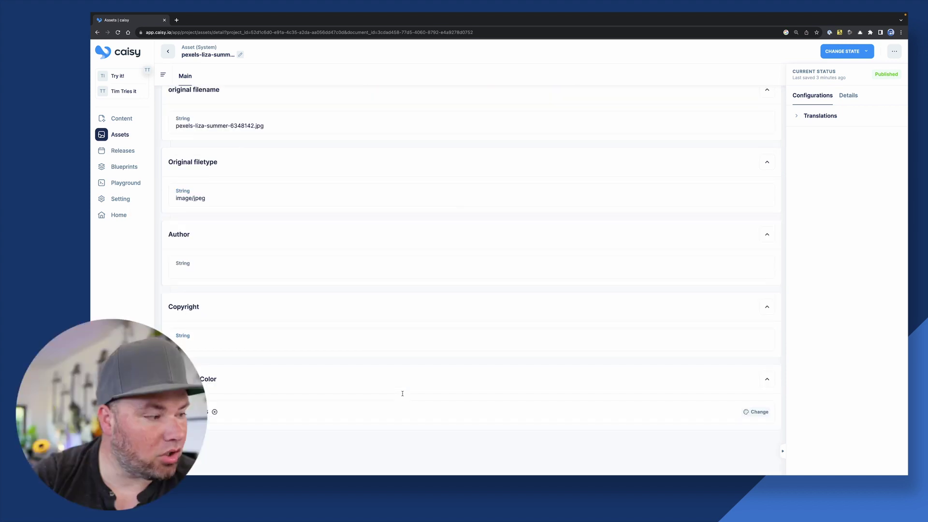
scroll(402, 393, "up", 12)
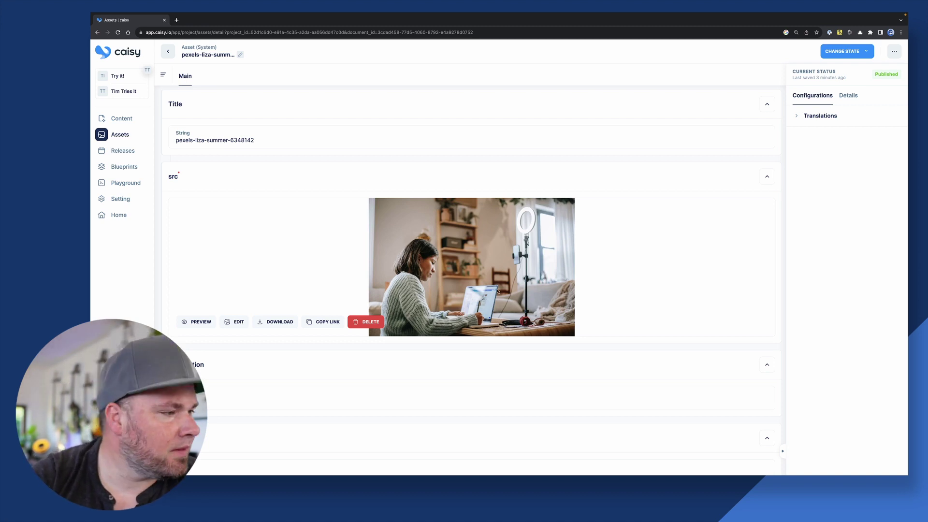
left_click(199, 321)
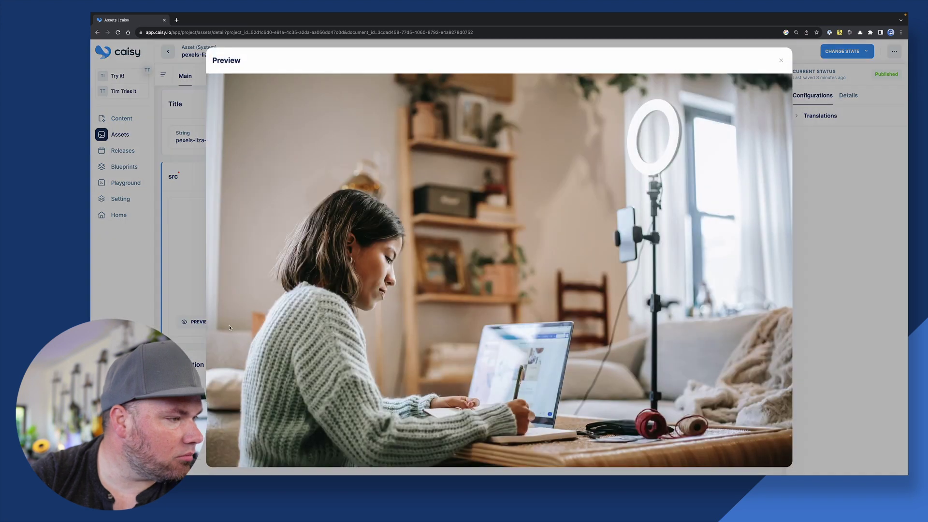
left_click(780, 61)
Open the asset's image for editing, try cropping it inward from the top-right corner, and undo the crop
left_click(235, 323)
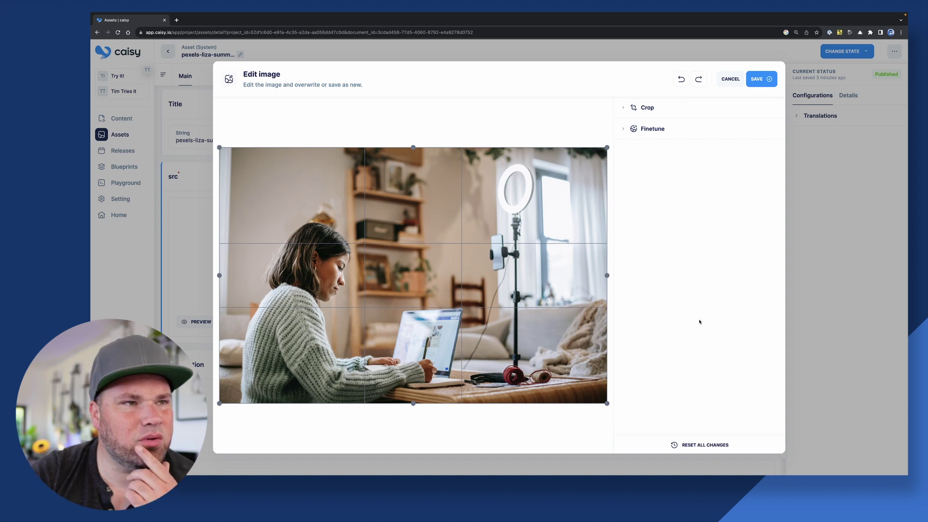
left_click(624, 109)
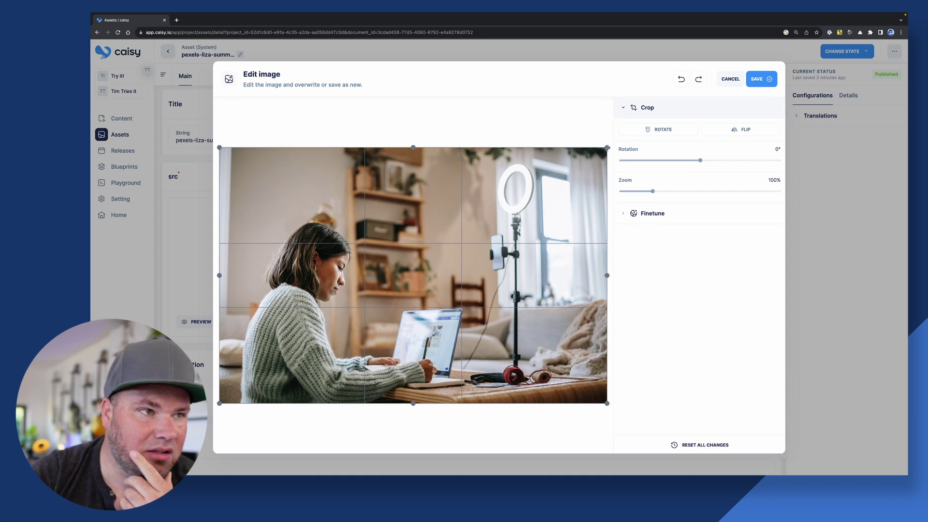
left_click_drag(607, 147, 582, 168)
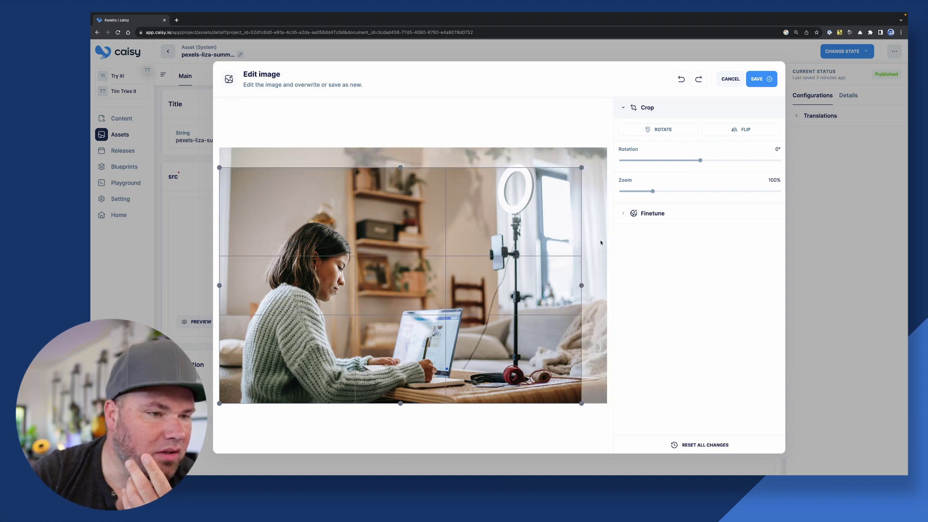
key("ctrl+z")
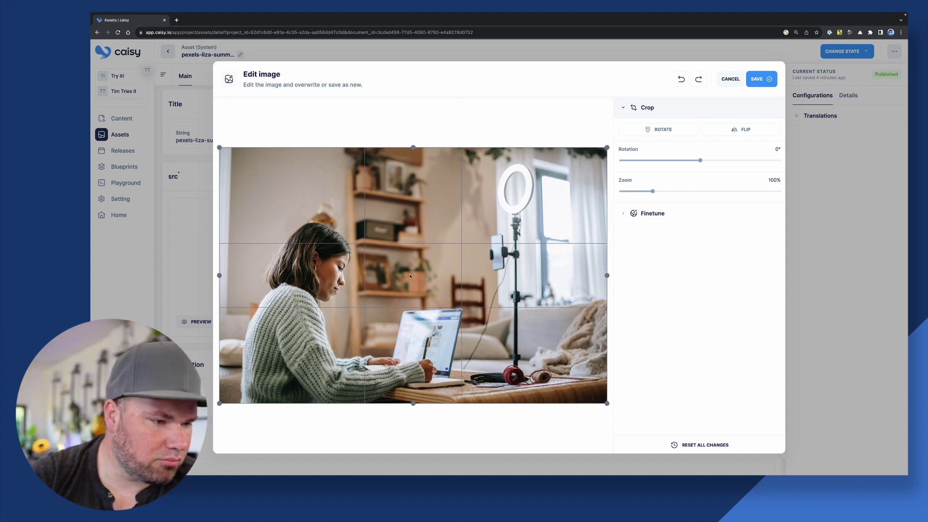
Try finetuning the image with brightness 11, contrast 14, saturation -48 and opacity 63, and discard the image edits
left_click(653, 213)
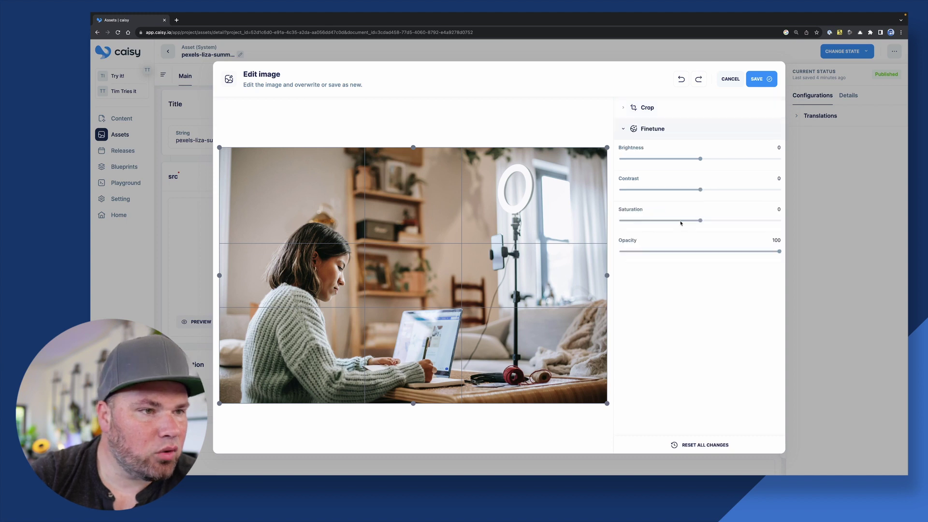
mouse_move(700, 159)
left_mouse_down()
mouse_move(725, 158)
mouse_move(708, 158)
left_mouse_up()
left_click(701, 189)
left_click_drag(677, 192, 711, 190)
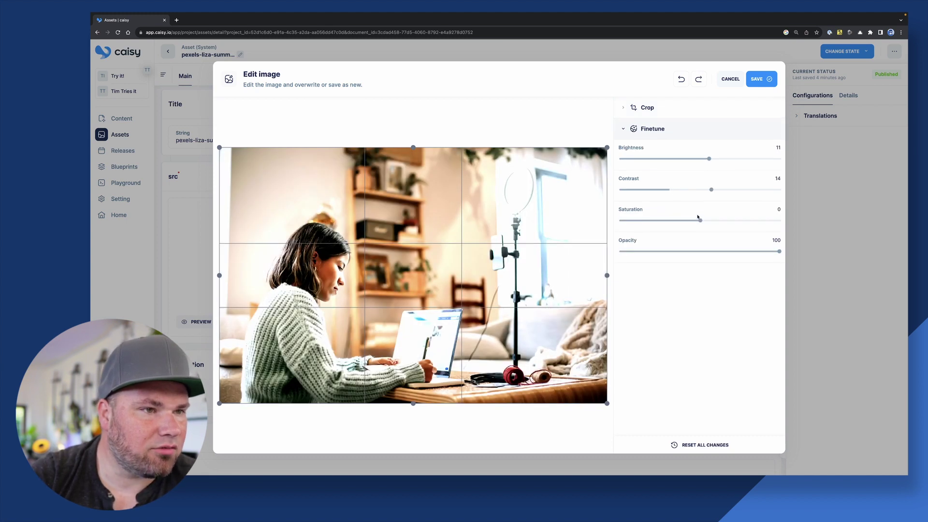
mouse_move(701, 220)
left_mouse_down()
mouse_move(712, 222)
mouse_move(684, 223)
left_mouse_up()
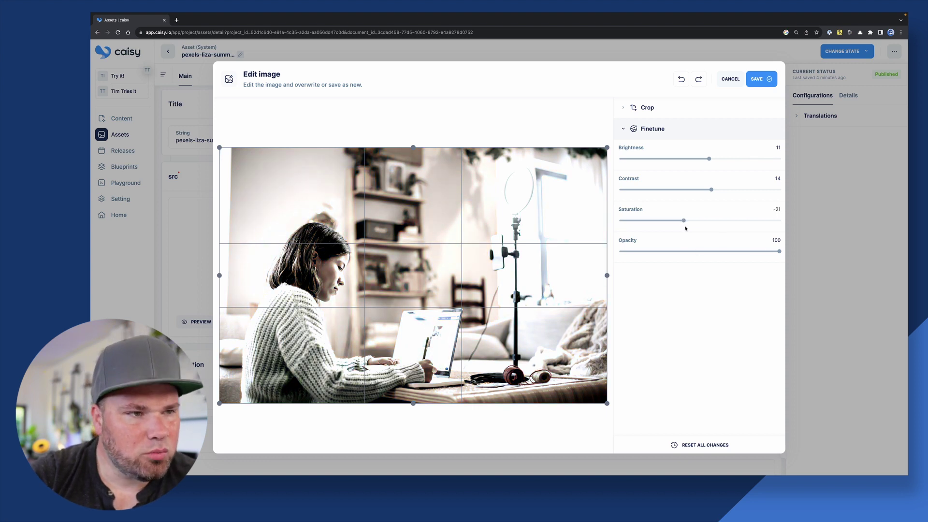
left_click_drag(778, 252, 719, 249)
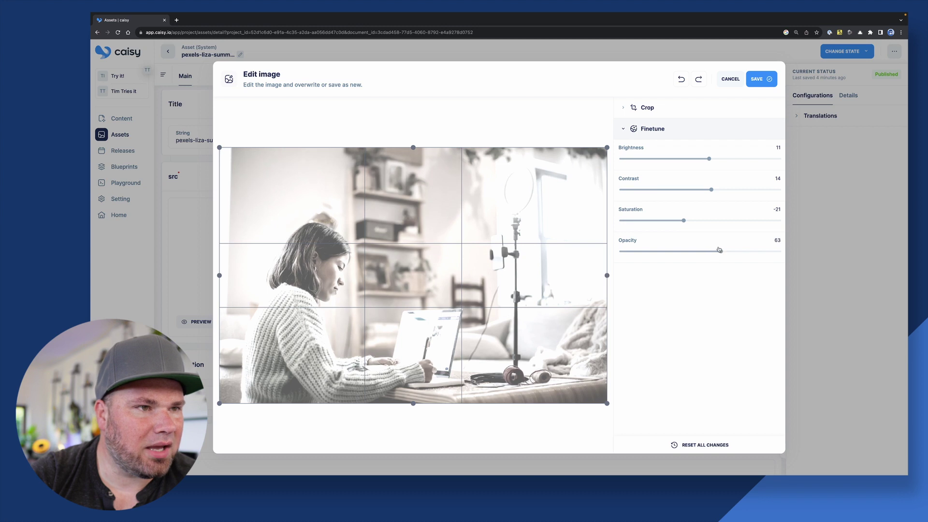
left_click_drag(683, 221, 666, 221)
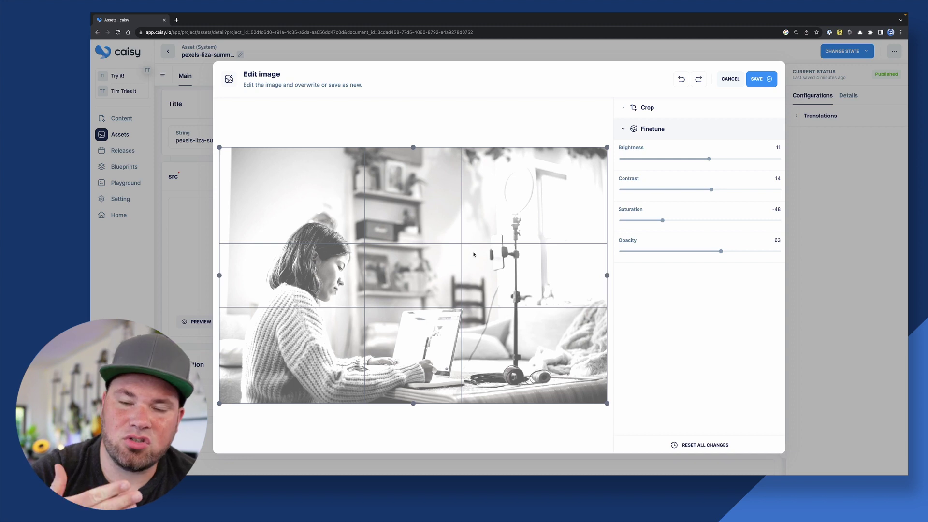
left_click(730, 79)
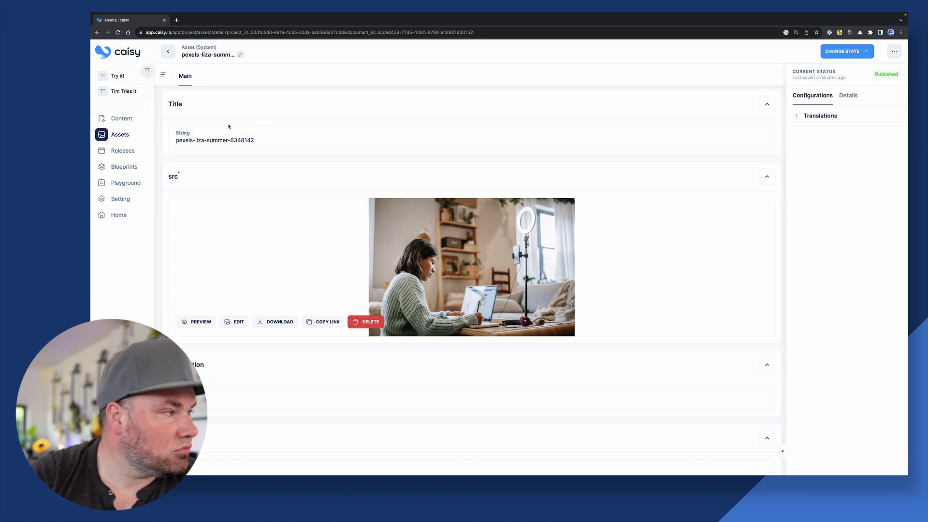
In the Playground, build a MyQuery query on allBlogArticle that requests id, slug and teaserHeadline for each edge's node
left_click(126, 185)
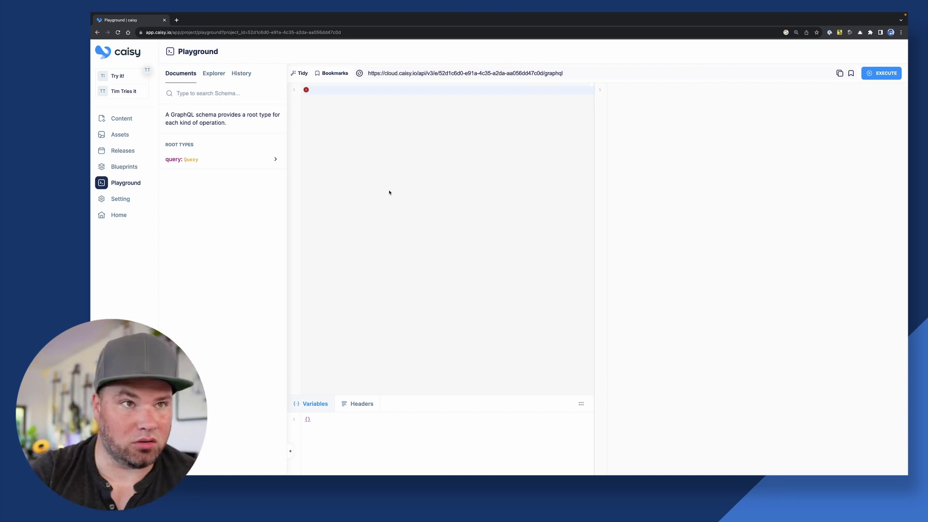
left_click(214, 73)
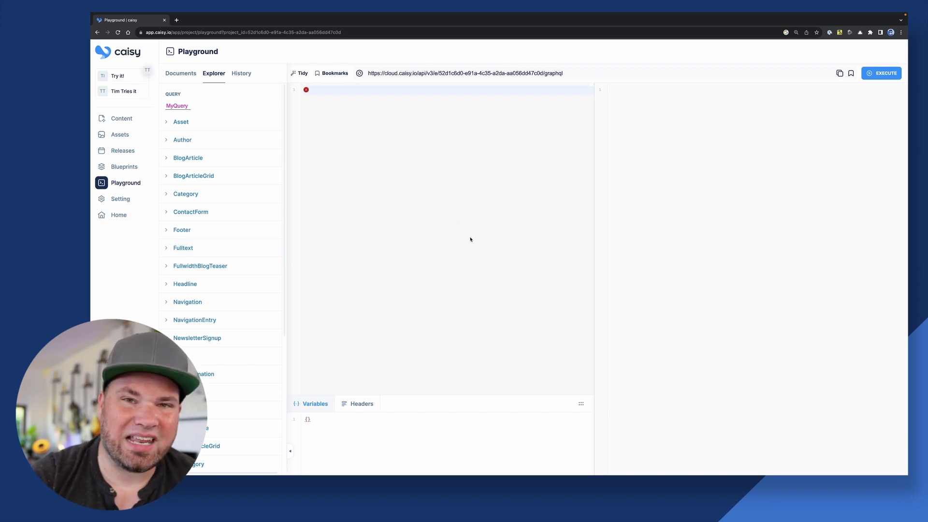
scroll(229, 271, "down", 5)
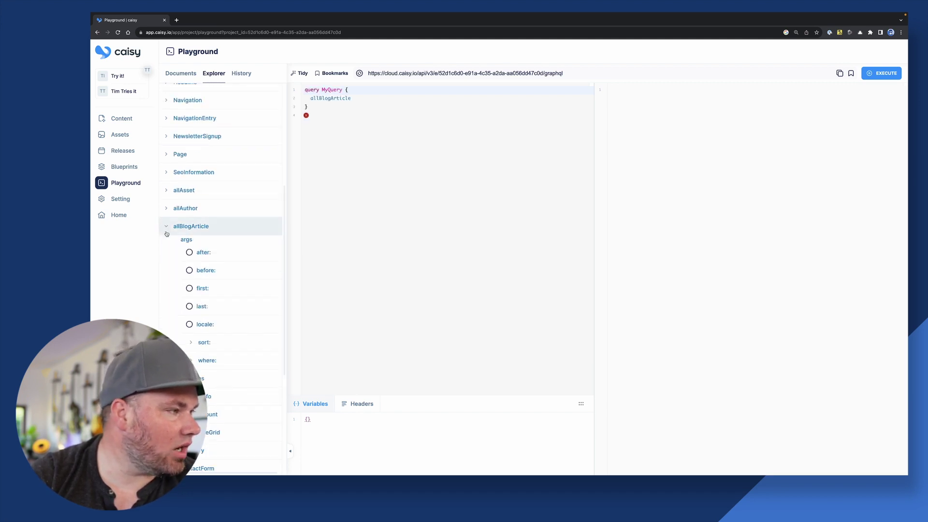
scroll(188, 290, "down", 2)
left_click(195, 319)
scroll(203, 333, "down", 1)
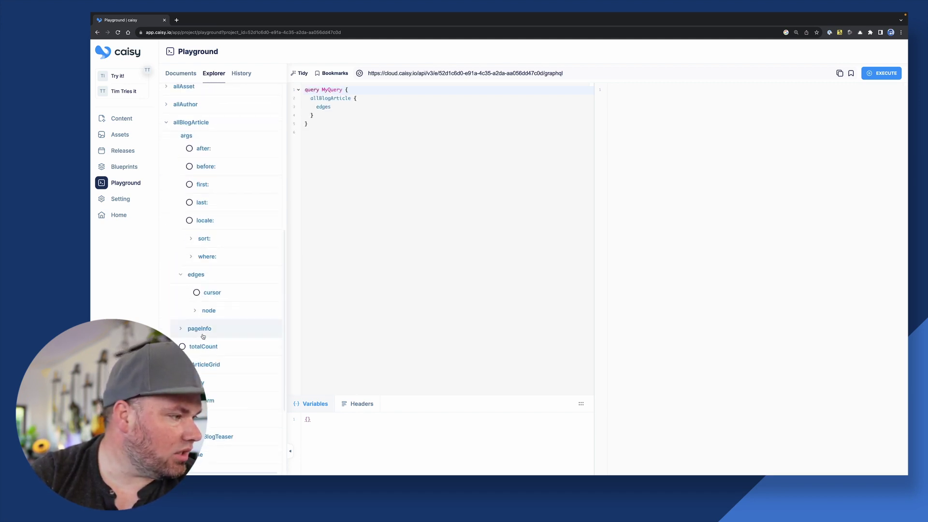
left_click(196, 311)
scroll(196, 314, "down", 2)
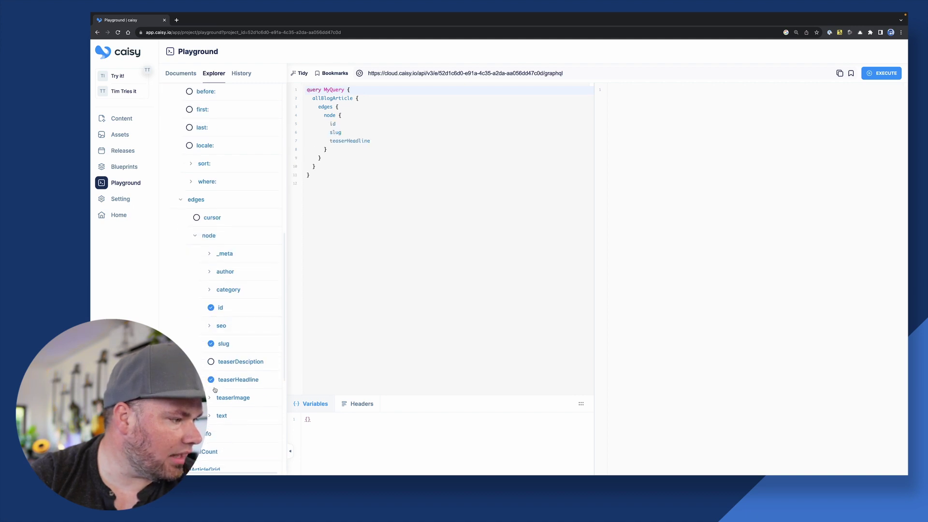
scroll(215, 390, "down", 1)
Execute the blog article query and review its response through to the last article
left_click(893, 73)
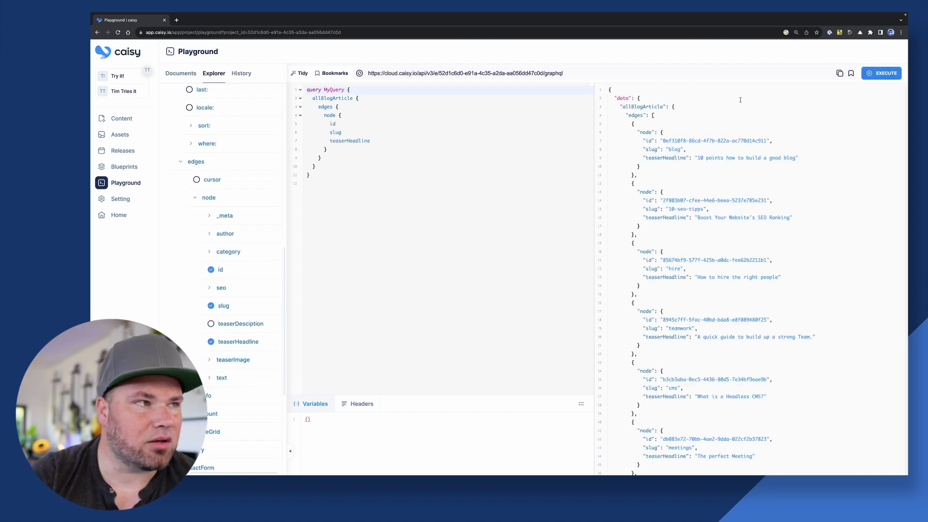
scroll(750, 264, "down", 5)
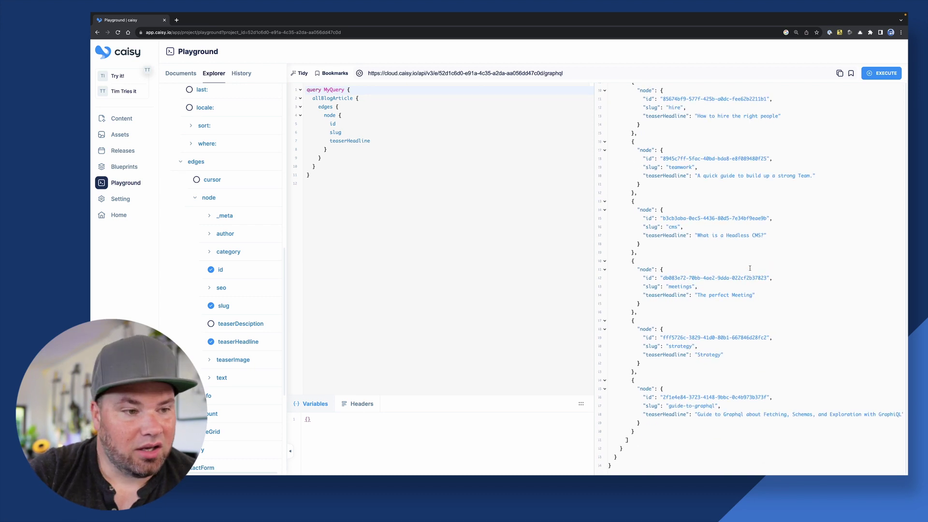
scroll(749, 270, "up", 5)
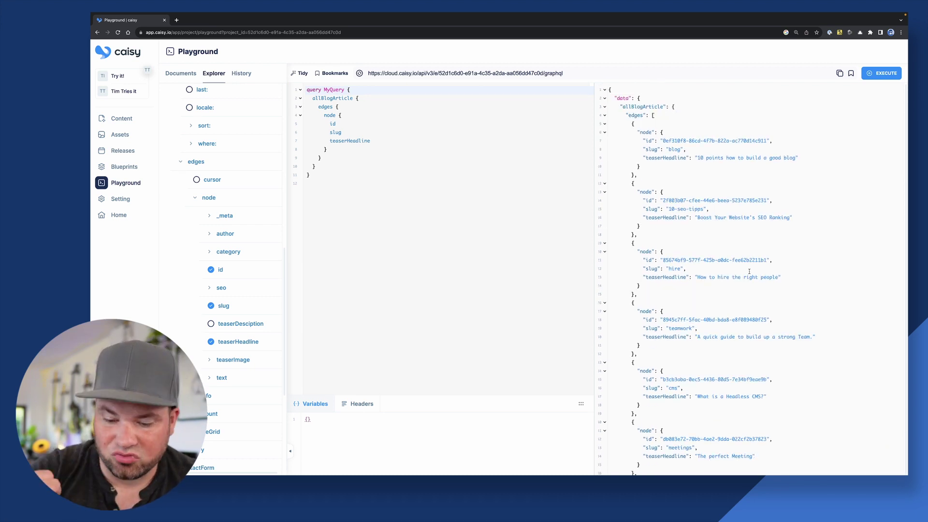